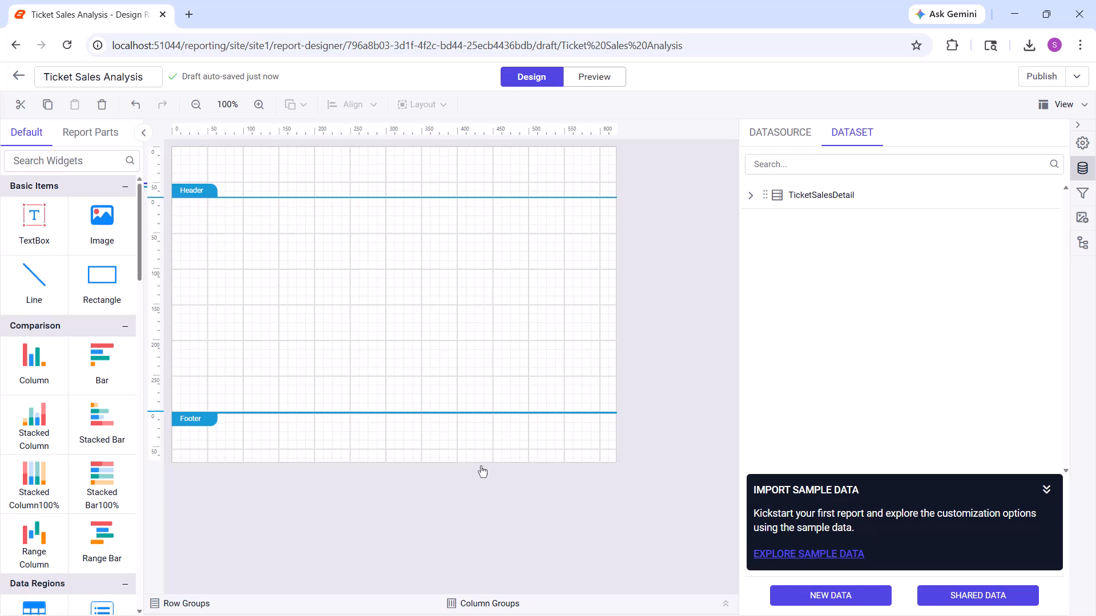
# Remove the report footer and place a rectangle spanning the full width of the header area
pyautogui.rightClick(414, 401)
pyautogui.click(489, 591)
pyautogui.moveTo(102, 280); pyautogui.dragTo(175, 149)
pyautogui.moveTo(318, 222); pyautogui.dragTo(620, 186)
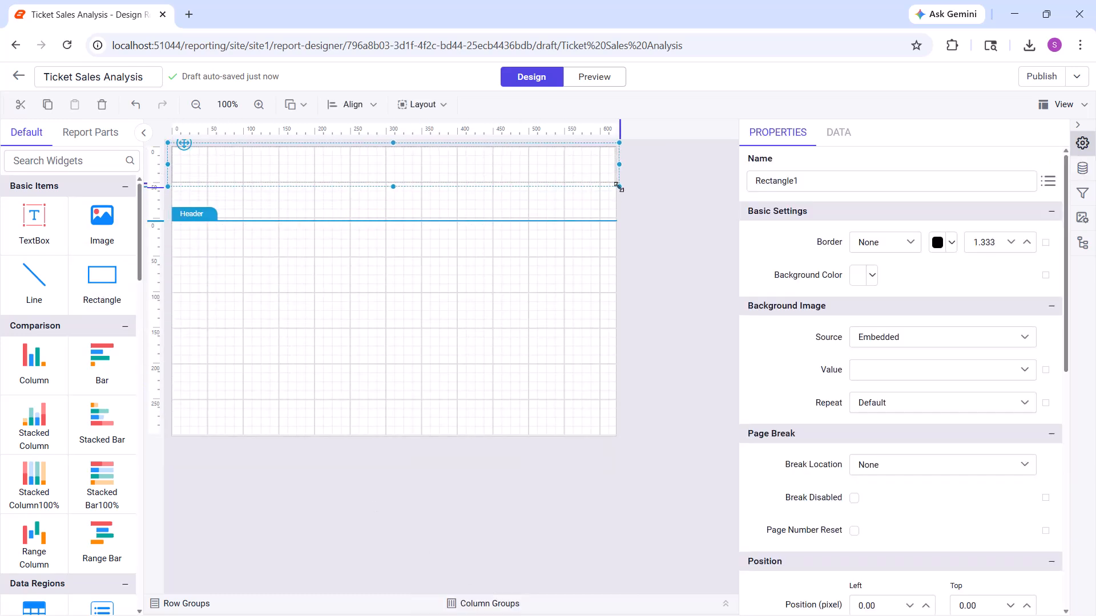
# Set the header rectangle's background color to dark gray
pyautogui.click(869, 285)
pyautogui.click(861, 470)
pyautogui.click(973, 506)
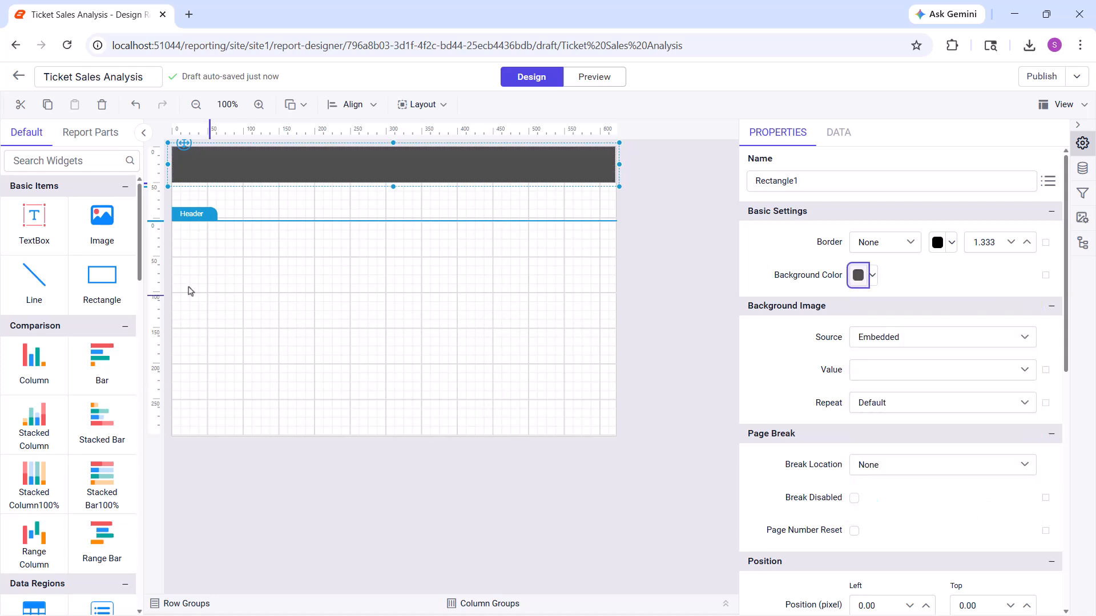
# Add a text box inside the header rectangle, widen it, and enter the title Show and Ticket Details
pyautogui.moveTo(174, 155); pyautogui.dragTo(173, 154)
pyautogui.moveTo(318, 168); pyautogui.dragTo(384, 168)
pyautogui.doubleClick(183, 157)
pyautogui.write('Show and Ti')
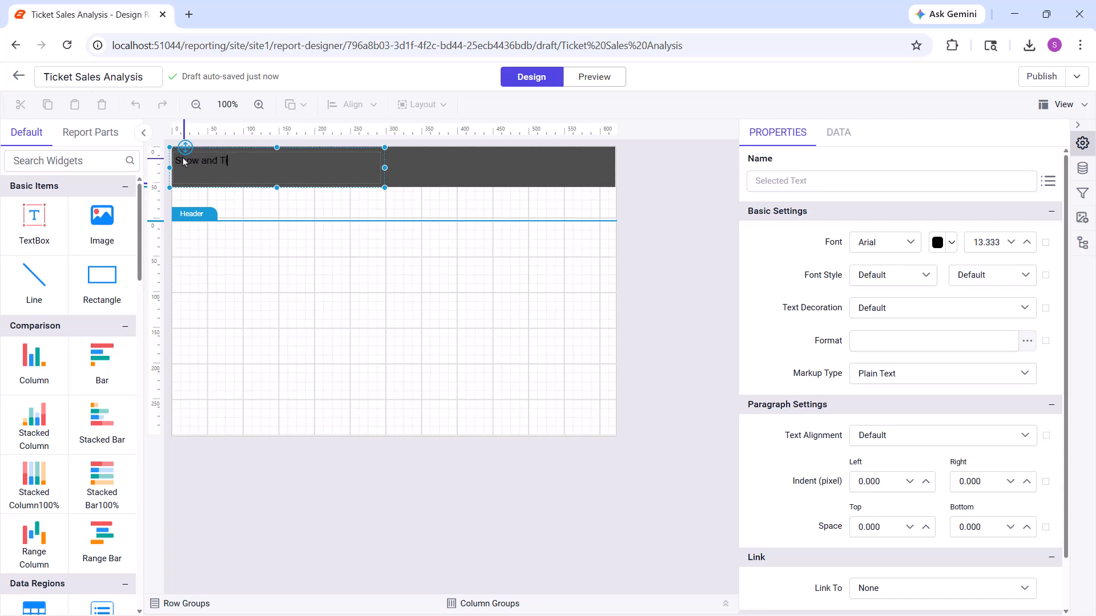
pyautogui.write('cket Details')
# Format the header title text as white, bold, and size 20
pyautogui.click(952, 242)
pyautogui.click(1028, 474)
pyautogui.doubleClick(987, 244)
pyautogui.write('20')
pyautogui.press('Return')
pyautogui.click(977, 275)
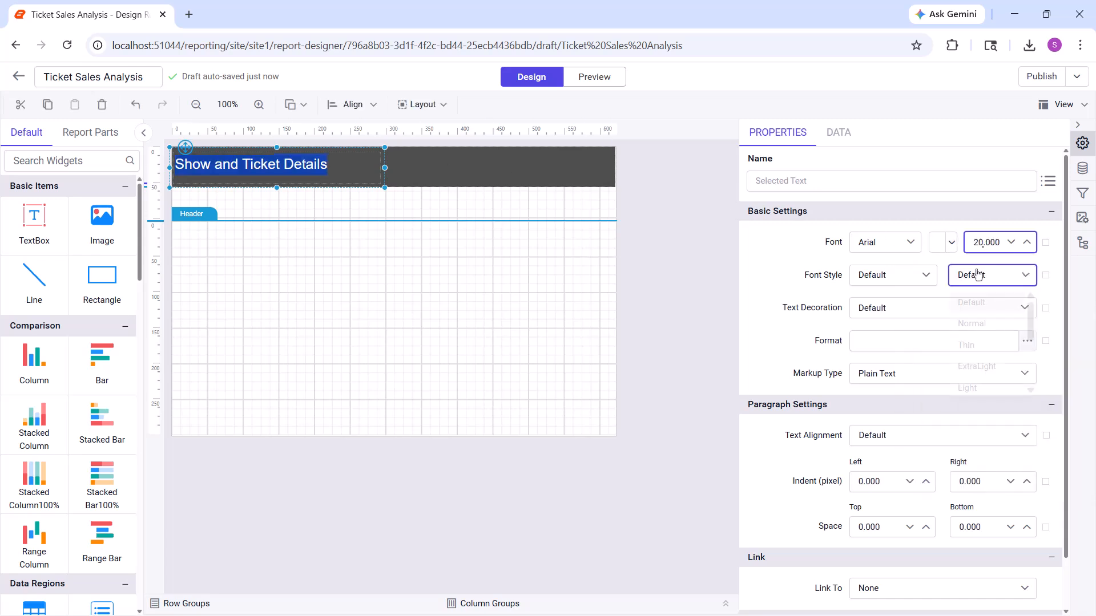
pyautogui.scroll(-3, 983, 309)
pyautogui.click(982, 341)
# Shorten the title text box, reduce the rectangle to about 51 px high, and shrink the header section to fit
pyautogui.moveTo(277, 187); pyautogui.dragTo(277, 179)
pyautogui.click(393, 178)
pyautogui.moveTo(393, 191); pyautogui.dragTo(393, 186)
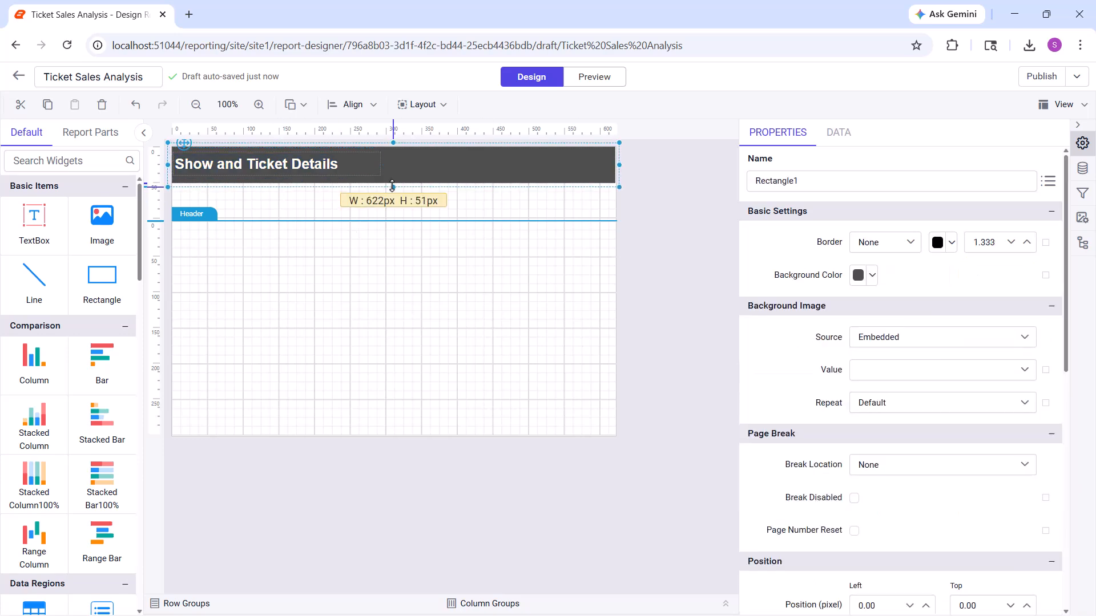
pyautogui.moveTo(203, 222); pyautogui.dragTo(213, 189)
# Insert a table at the upper edge of the report body and add two columns for a total of five
pyautogui.scroll(-5, 34, 228)
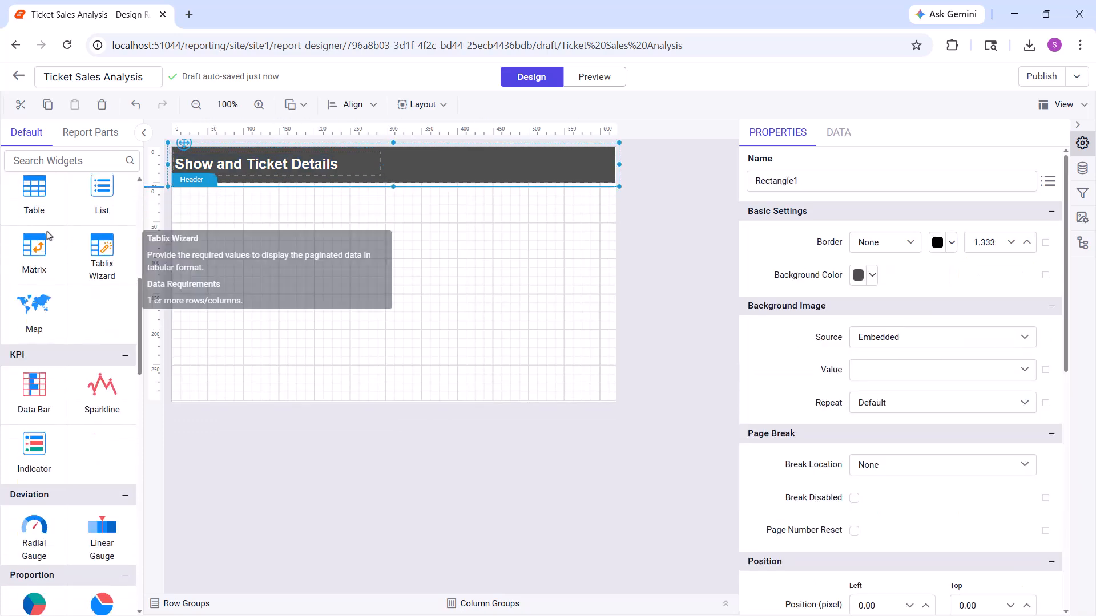
pyautogui.moveTo(34, 194); pyautogui.dragTo(177, 195)
pyautogui.click(343, 198)
pyautogui.rightClick(347, 189)
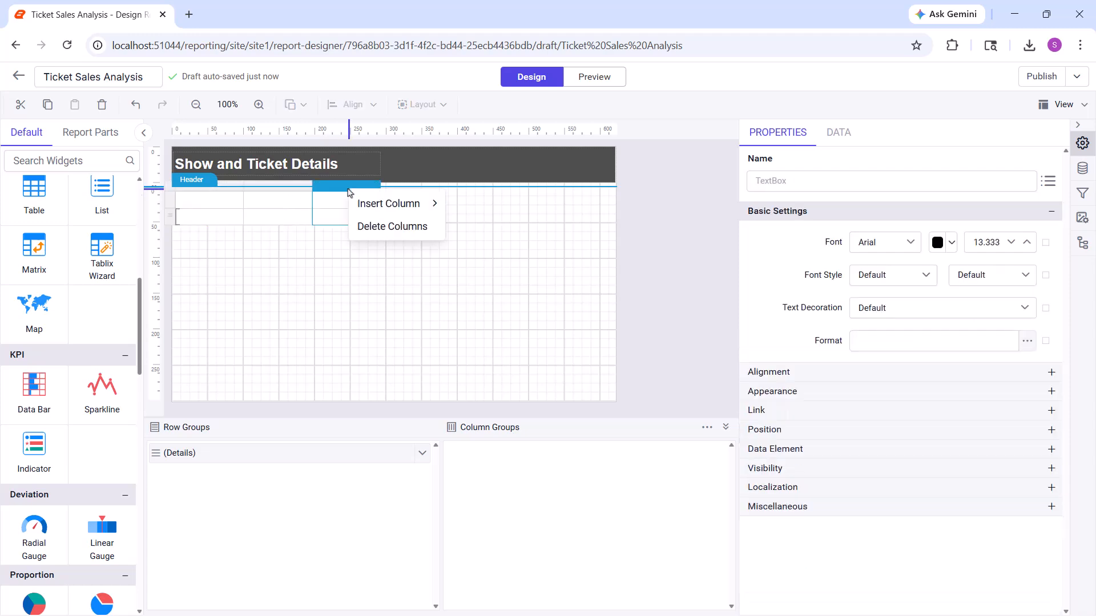
pyautogui.moveTo(394, 204)
pyautogui.click(474, 233)
pyautogui.rightClick(434, 189)
pyautogui.moveTo(480, 203)
pyautogui.click(561, 233)
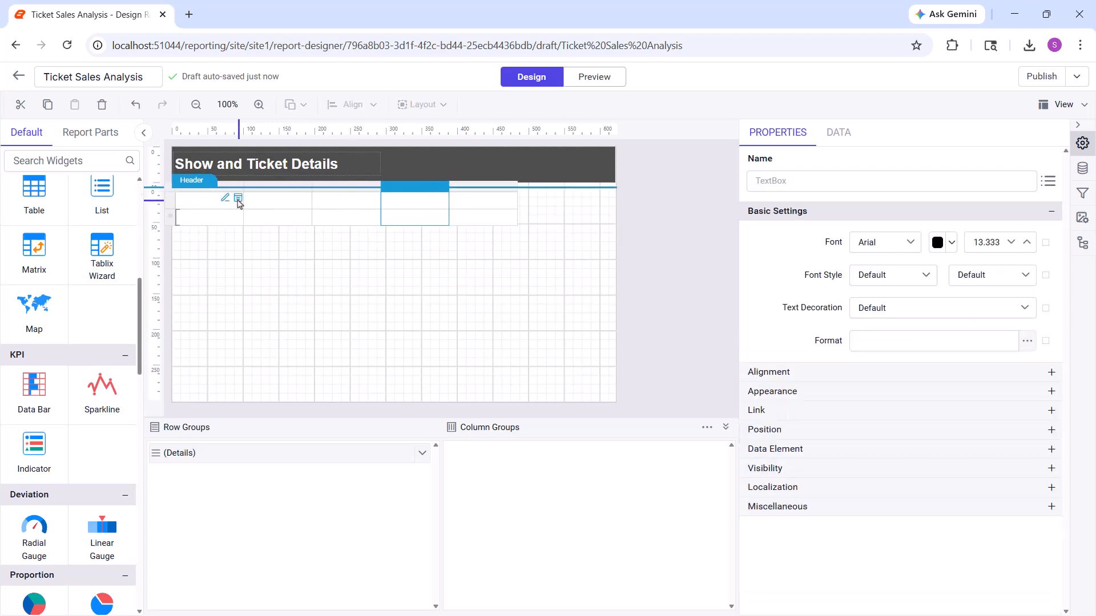
# Label the first three cells of the table's header row Show Date, Show Start Date, and Box Name
pyautogui.doubleClick(233, 196)
pyautogui.write('Show Date')
pyautogui.click(479, 493)
pyautogui.doubleClick(278, 201)
pyautogui.write('Show Start Date')
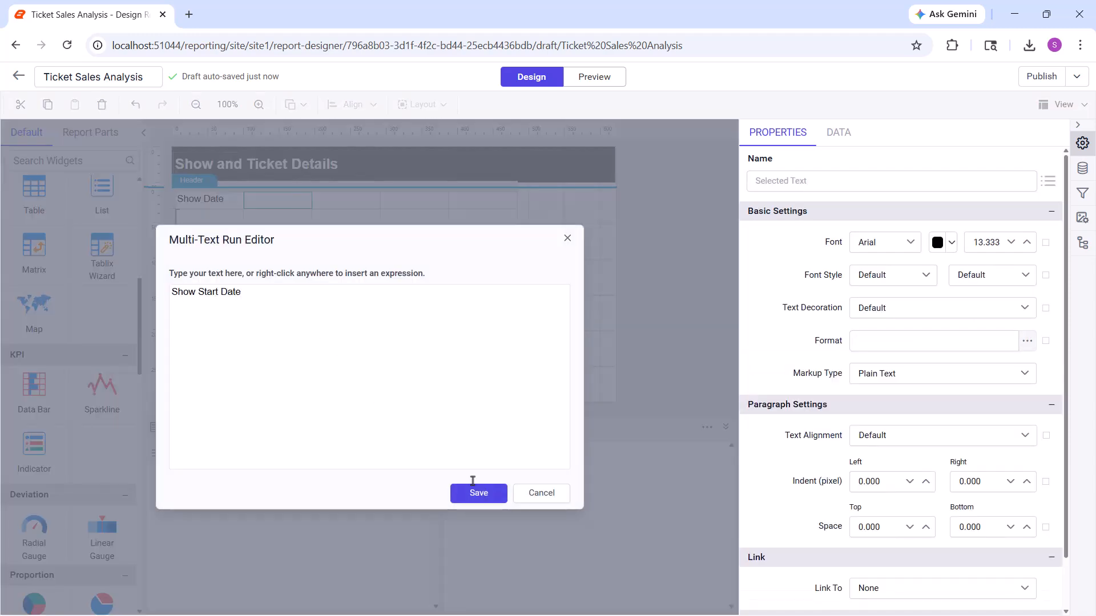
pyautogui.click(473, 493)
pyautogui.doubleClick(383, 200)
pyautogui.write('Box Name')
pyautogui.click(459, 497)
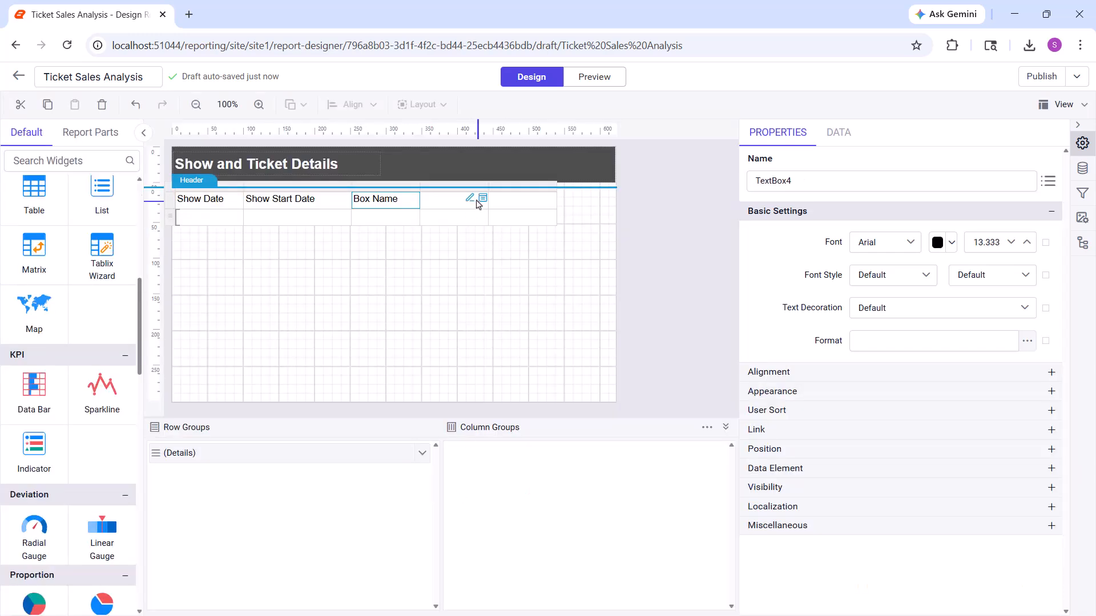
# Label the last two header cells Show Name and Tickets Sold, and widen the Show Date and Show Name columns
pyautogui.doubleClick(475, 200)
pyautogui.write('Show Name')
pyautogui.click(474, 493)
pyautogui.doubleClick(540, 201)
pyautogui.write('Tickets Sold')
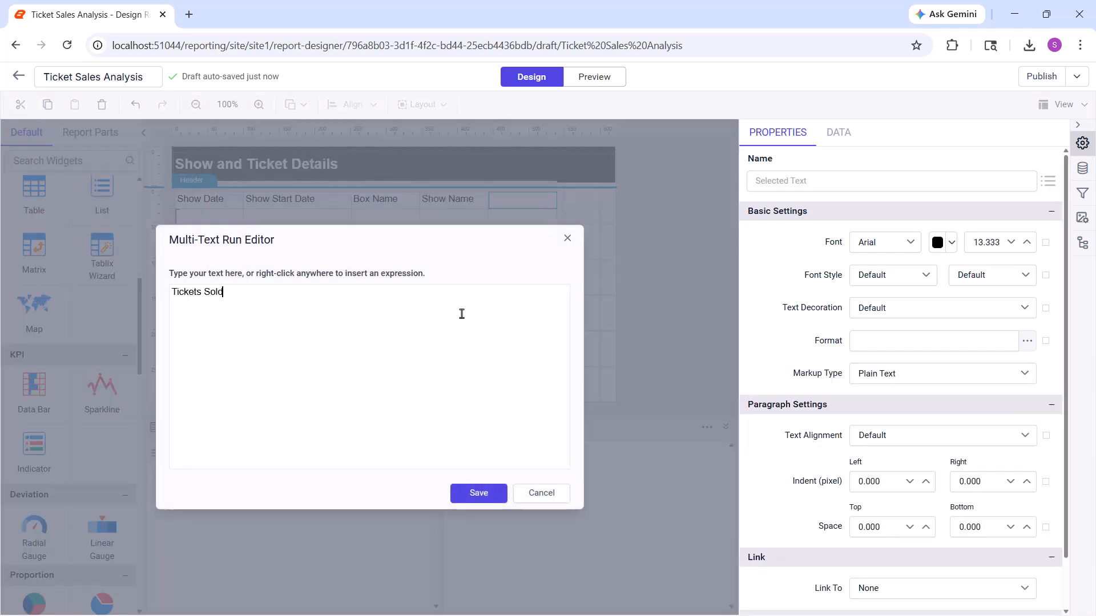
pyautogui.click(478, 493)
pyautogui.moveTo(244, 212); pyautogui.dragTo(278, 211)
pyautogui.moveTo(522, 206); pyautogui.dragTo(547, 200)
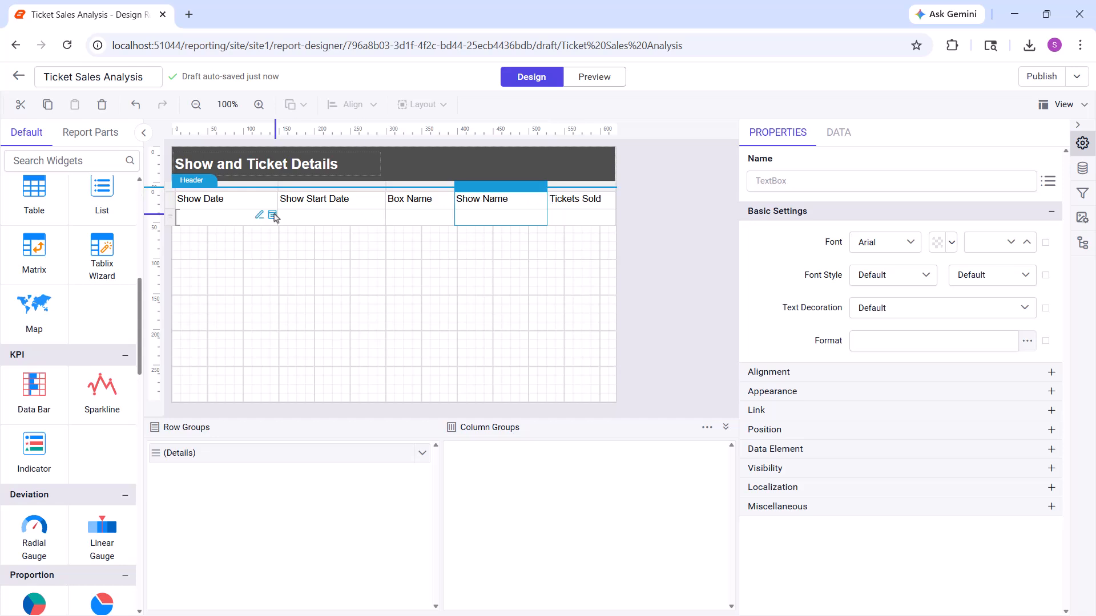
# Bind the detail cell under Show Date to the ShowDate field with the format MMMM d, yyyy
pyautogui.click(272, 215)
pyautogui.click(322, 275)
pyautogui.click(934, 341)
pyautogui.write('MMMM d, yyyy')
# Bind the remaining detail cells to the ShowStartDate, BoxName, ShowName, and TicketsSold fields in that order
pyautogui.click(380, 216)
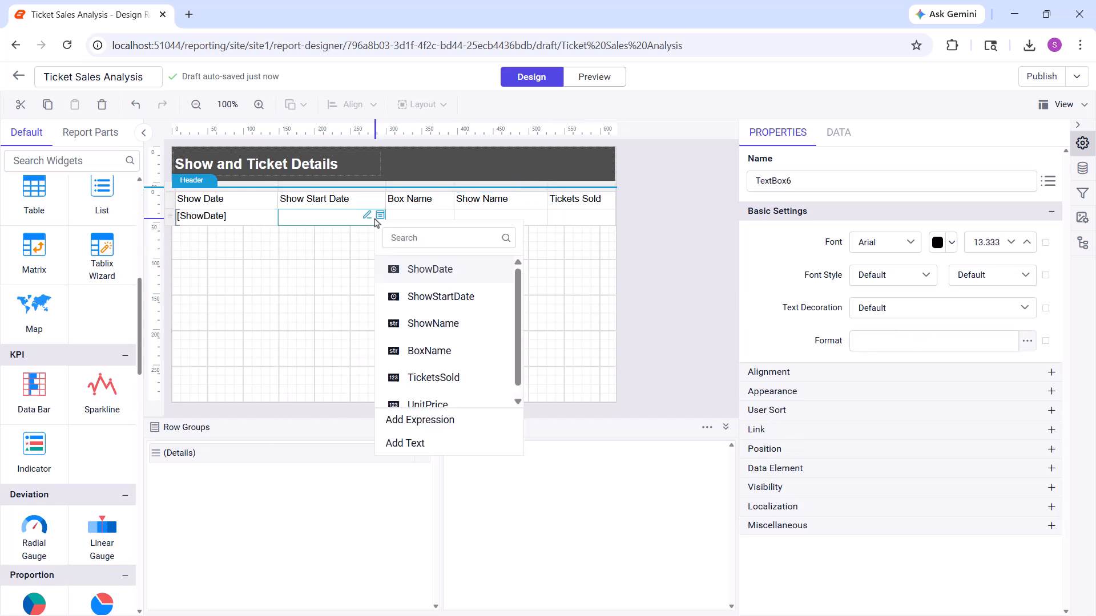
pyautogui.click(427, 290)
pyautogui.click(448, 216)
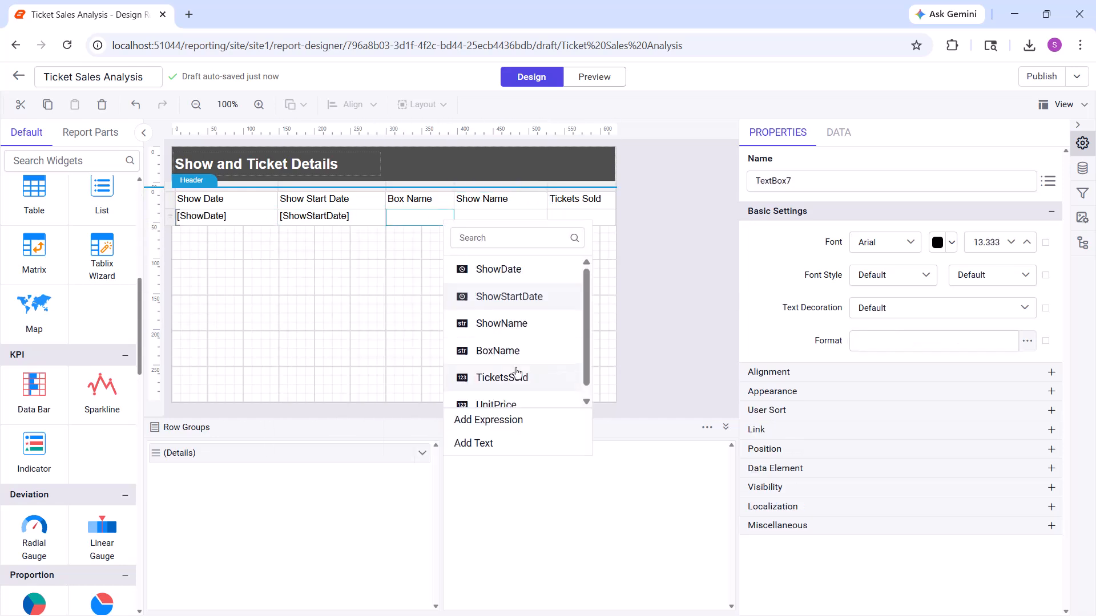
pyautogui.click(511, 350)
pyautogui.click(542, 215)
pyautogui.click(610, 326)
pyautogui.click(611, 216)
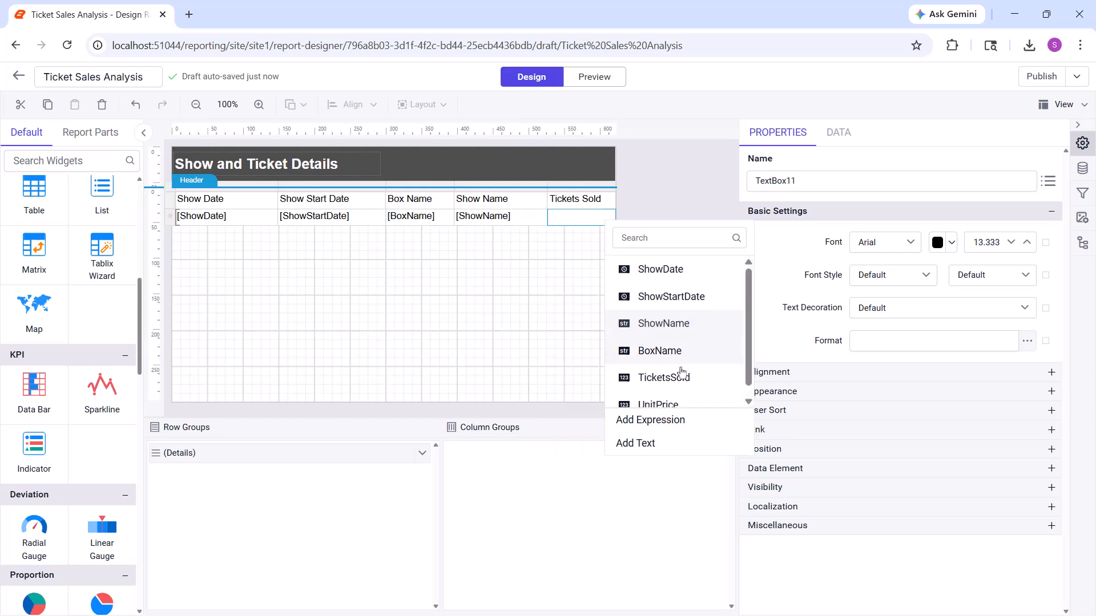
pyautogui.click(680, 374)
# Style the table's header row with a dark teal background and white bold text
pyautogui.click(171, 200)
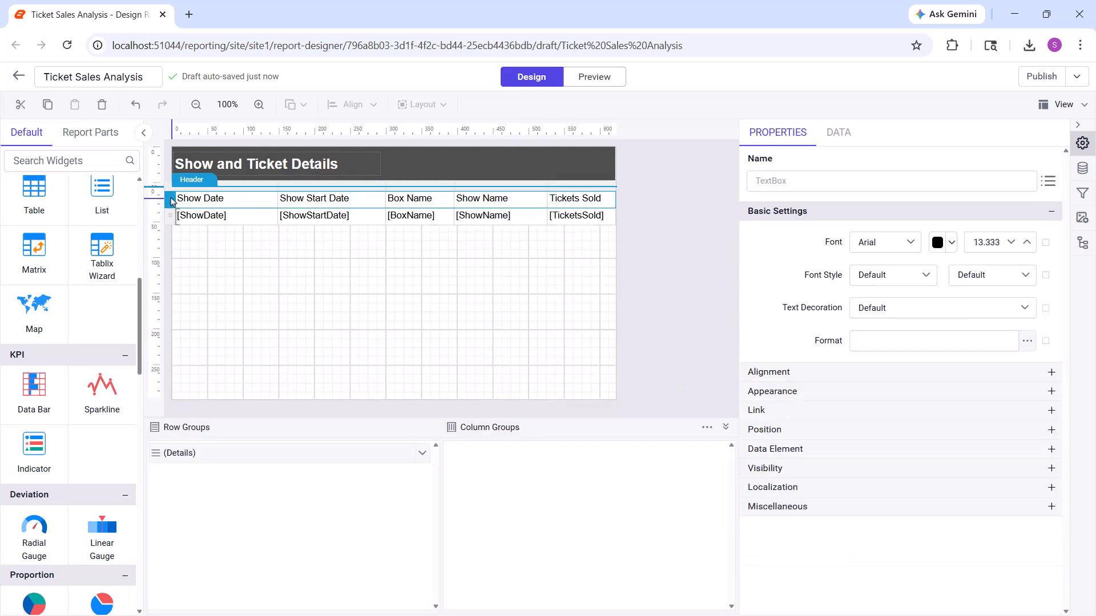
pyautogui.click(777, 392)
pyautogui.click(872, 422)
pyautogui.click(968, 402)
pyautogui.click(951, 242)
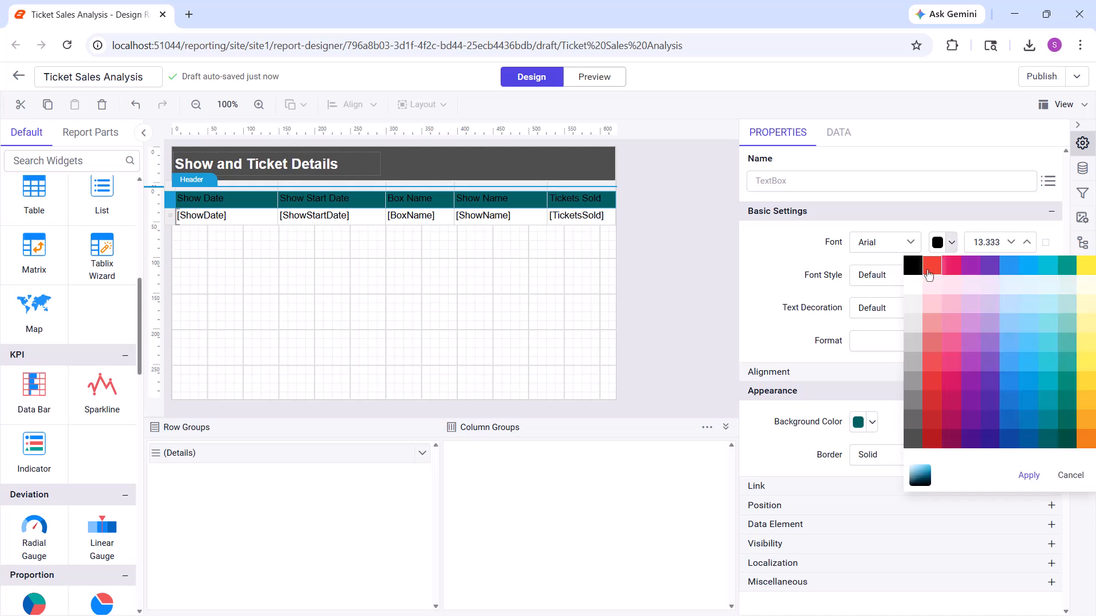
pyautogui.click(910, 281)
pyautogui.click(1027, 473)
pyautogui.click(992, 275)
pyautogui.click(969, 338)
# Set the vertical alignment of the table's header row and detail row to Middle
pyautogui.click(955, 372)
pyautogui.click(949, 435)
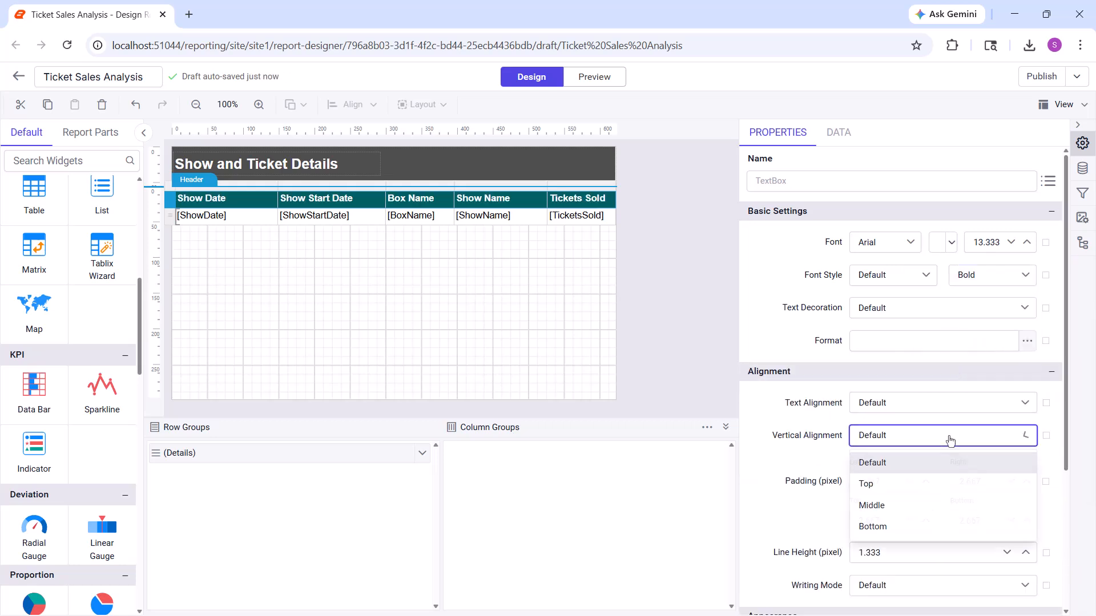
pyautogui.click(913, 504)
pyautogui.click(171, 216)
pyautogui.click(934, 435)
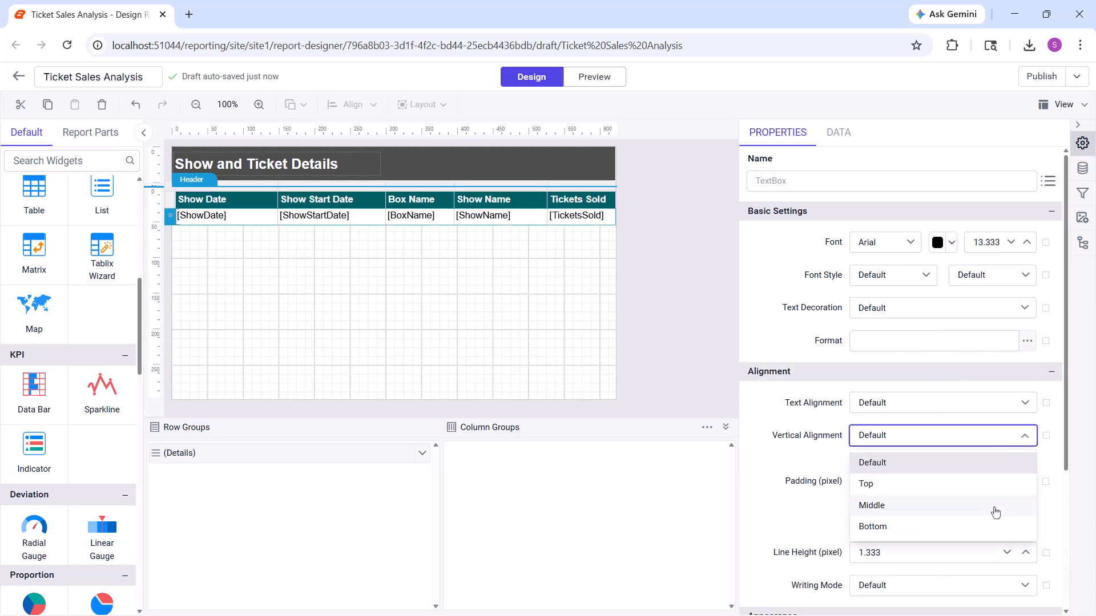
pyautogui.click(993, 504)
# Right-align the Show Date, Show Start Date, and Tickets Sold columns, and shrink the report body to fit the table
pyautogui.click(910, 403)
pyautogui.click(910, 491)
pyautogui.click(910, 403)
pyautogui.click(907, 493)
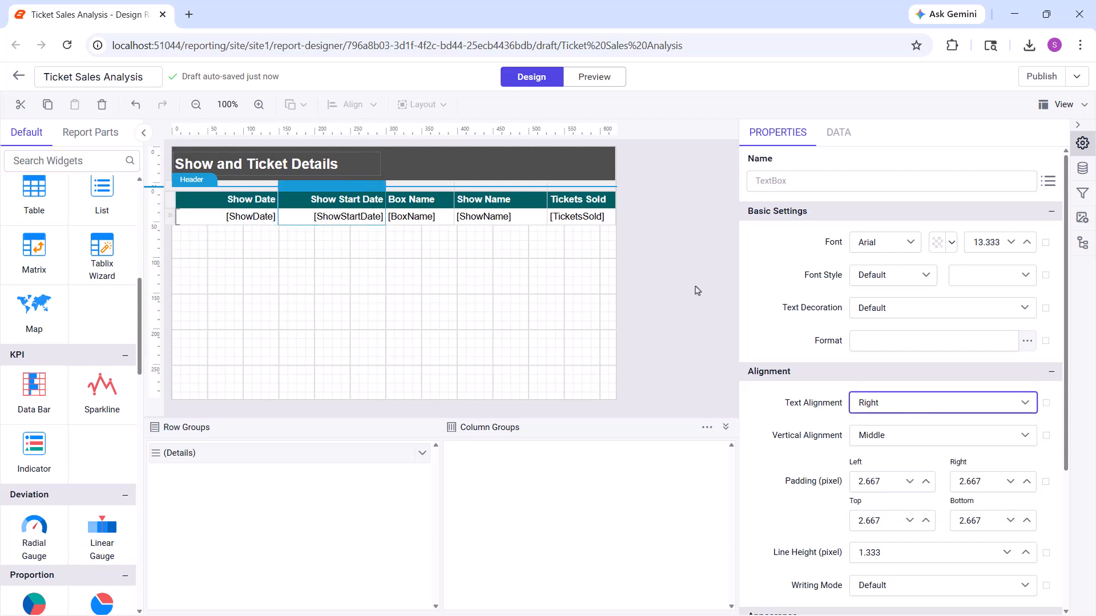
pyautogui.click(581, 186)
pyautogui.click(890, 403)
pyautogui.click(887, 493)
pyautogui.moveTo(423, 401); pyautogui.dragTo(417, 233)
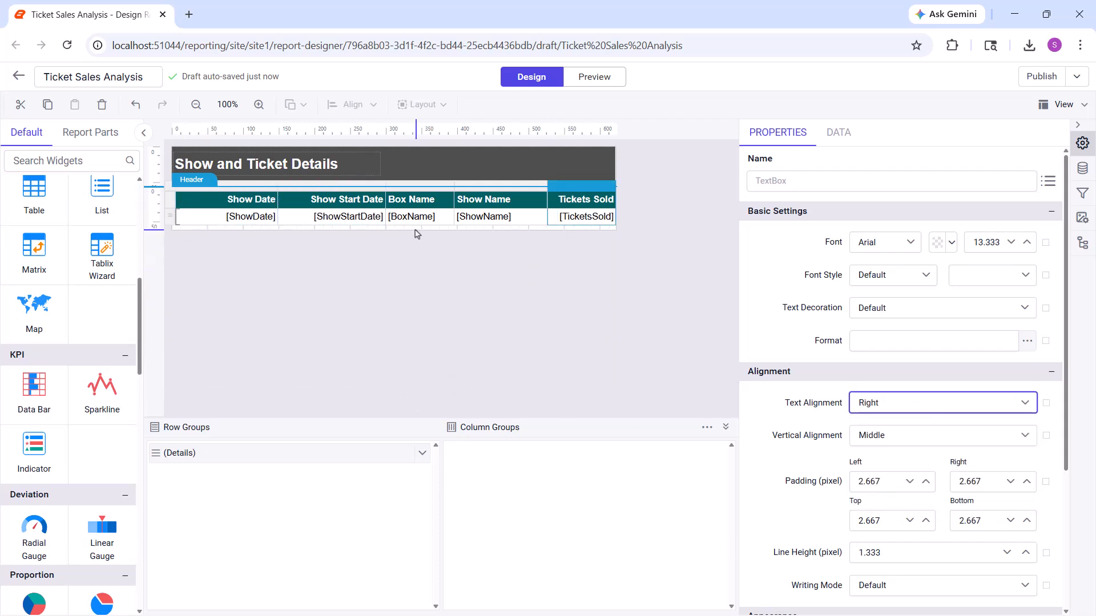
# Preview the report to examine the unfiltered show names, and return to the design view
pyautogui.click(582, 78)
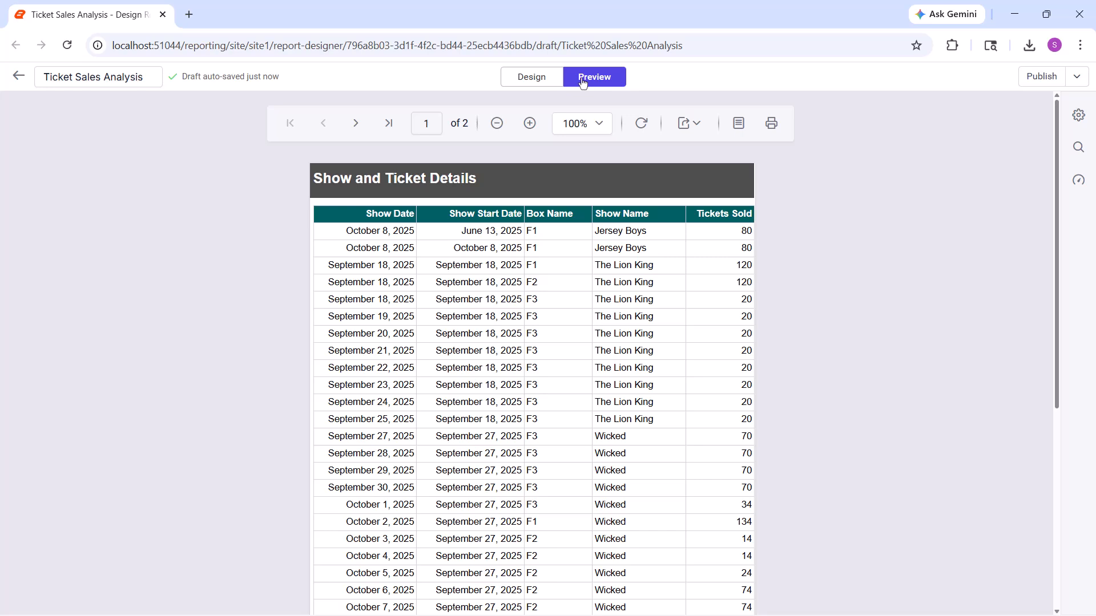
pyautogui.click(521, 82)
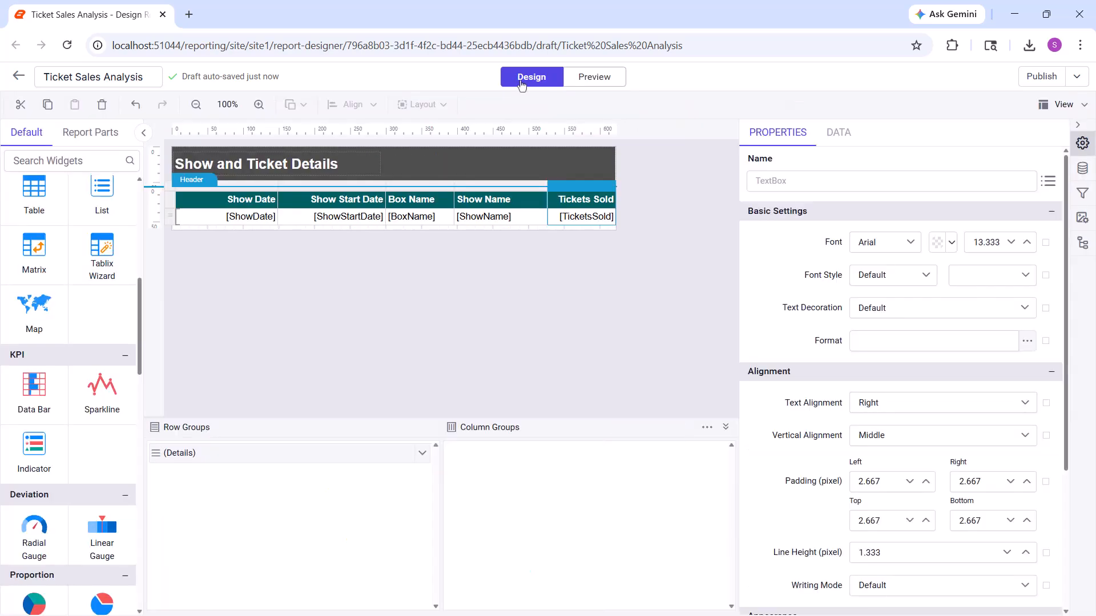
pyautogui.click(1083, 169)
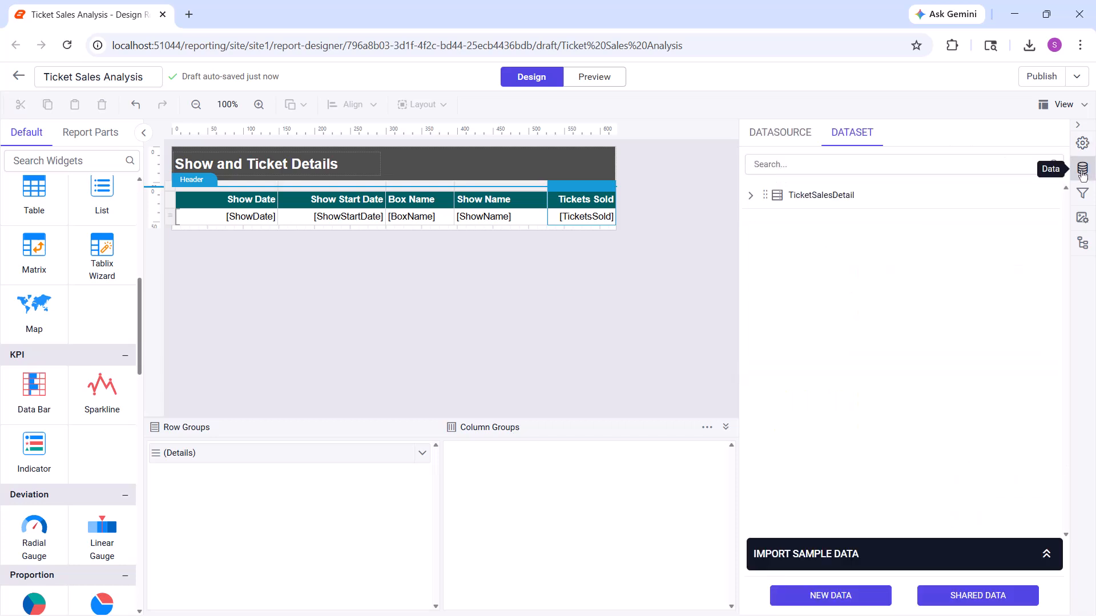
pyautogui.click(1046, 195)
pyautogui.click(986, 221)
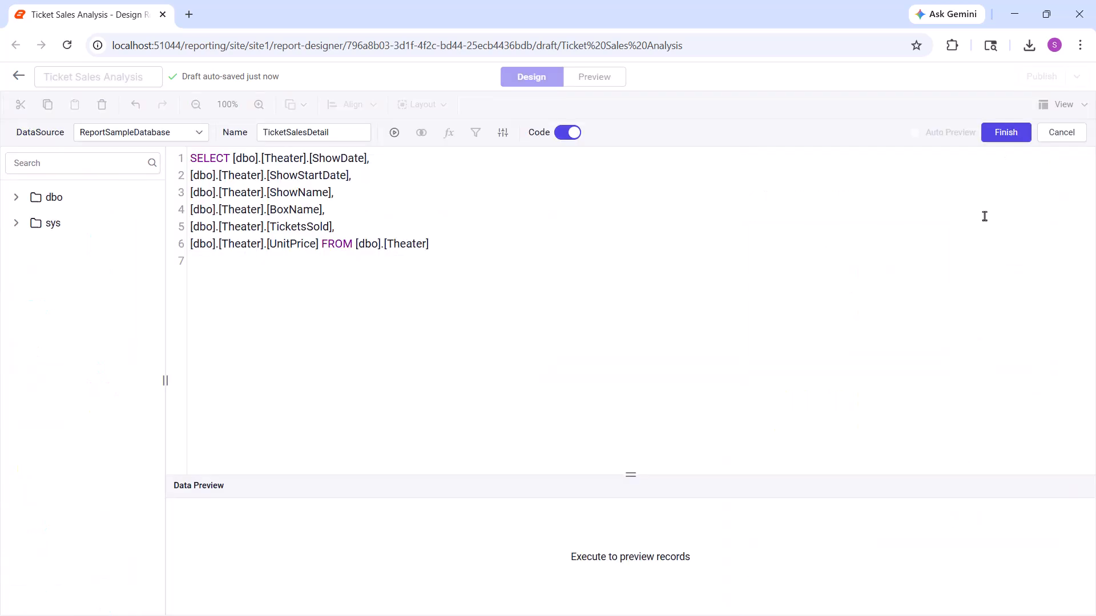
pyautogui.click(430, 242)
pyautogui.press('Return')
pyautogui.write('WHERE')
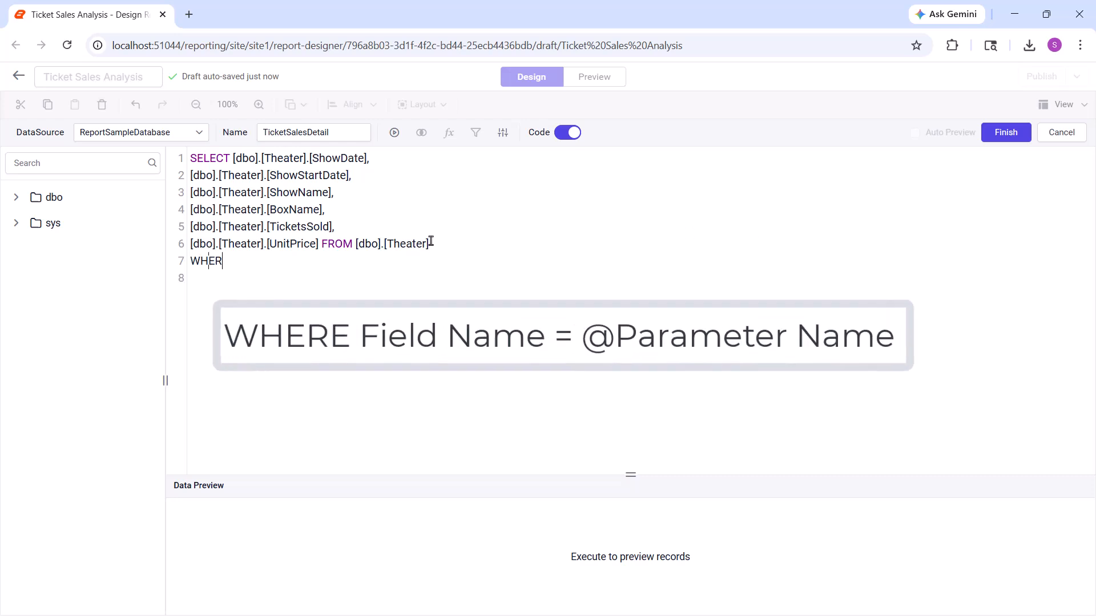
pyautogui.moveTo(331, 195); pyautogui.dragTo(189, 193)
pyautogui.hotkey('ctrl', 'c')
pyautogui.click(235, 262)
pyautogui.hotkey('ctrl', 'v')
pyautogui.write('= @ShowName')
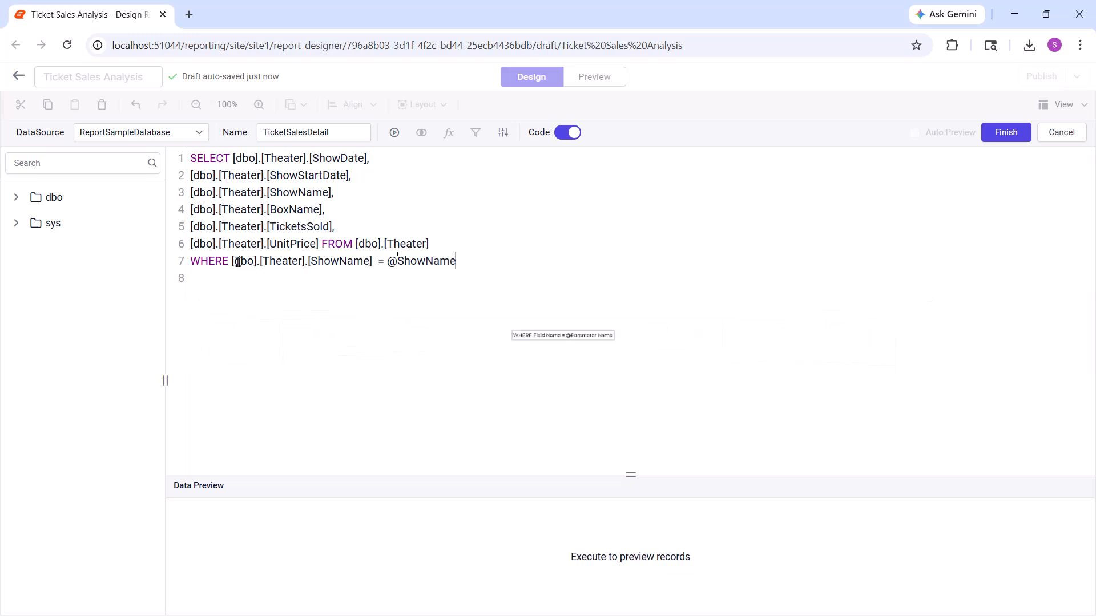
pyautogui.click(1003, 136)
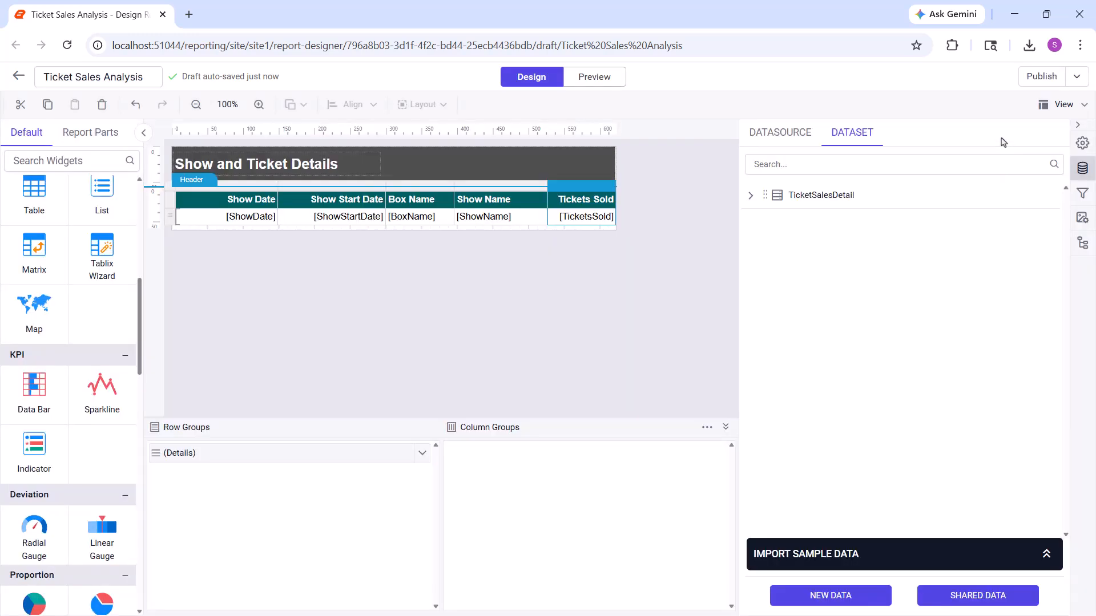
# Open the ShowName parameter for editing and set its prompt to Show Name
pyautogui.click(1083, 193)
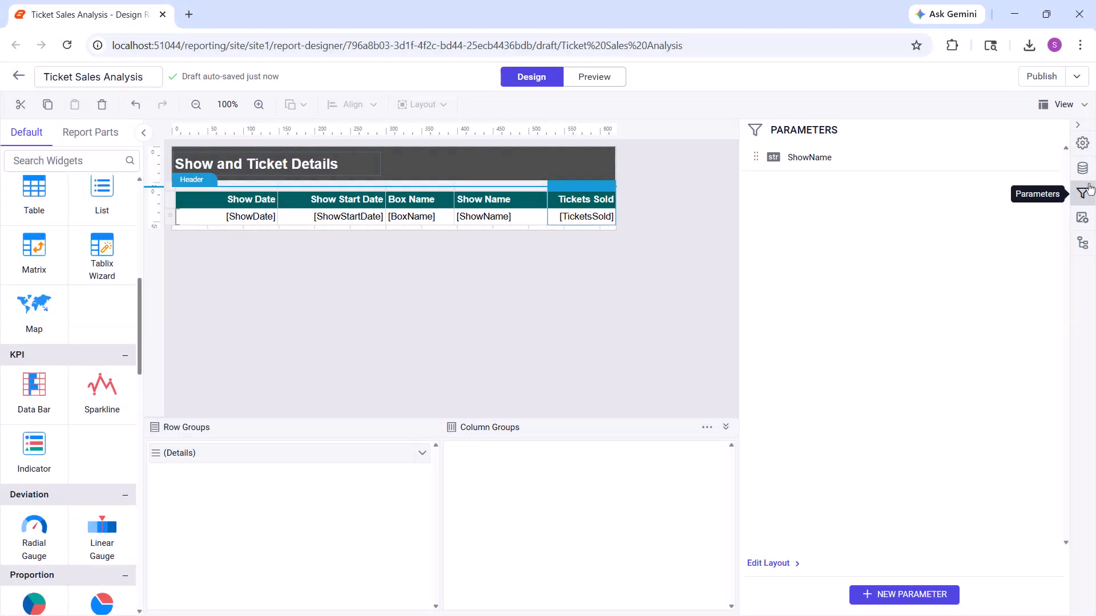
pyautogui.click(1051, 158)
pyautogui.click(983, 177)
pyautogui.click(780, 217)
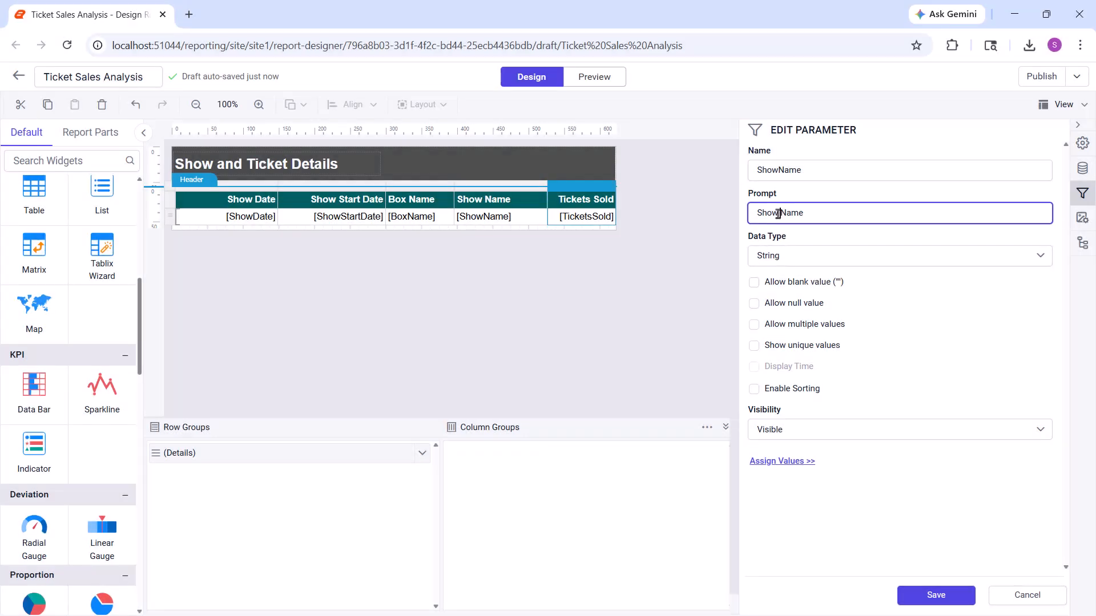
# Examine the parameter's data type and visibility options, keeping String and Visible
pyautogui.click(779, 250)
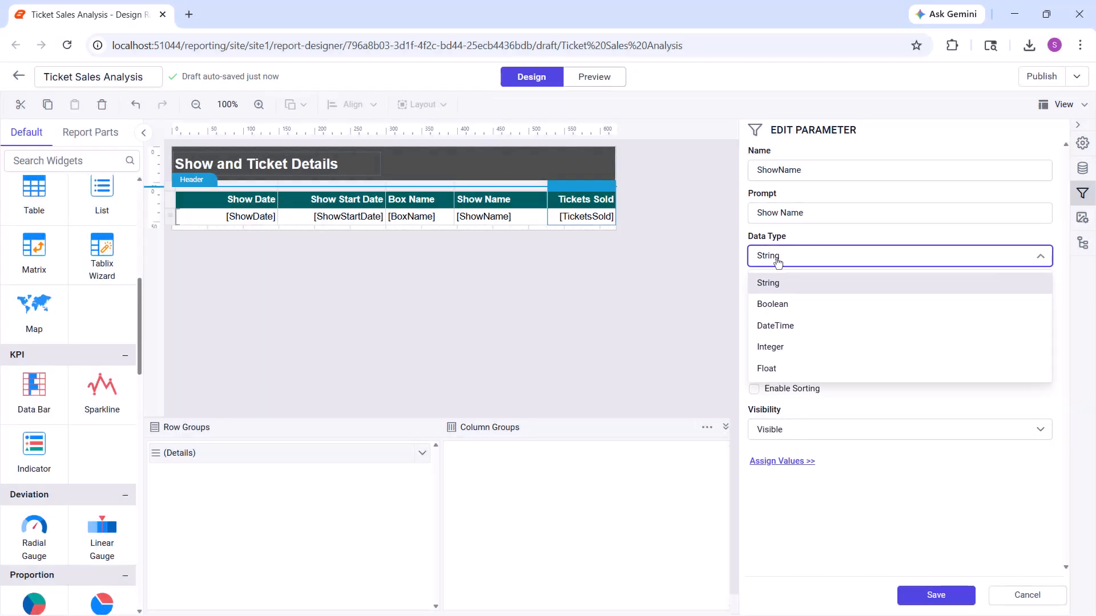
pyautogui.click(778, 256)
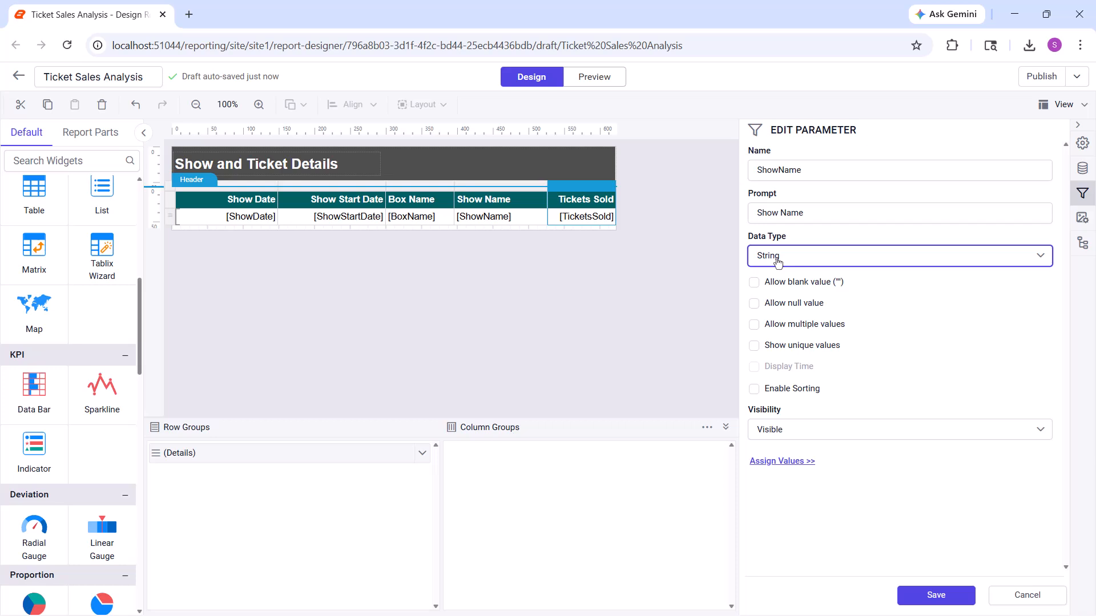
pyautogui.click(778, 433)
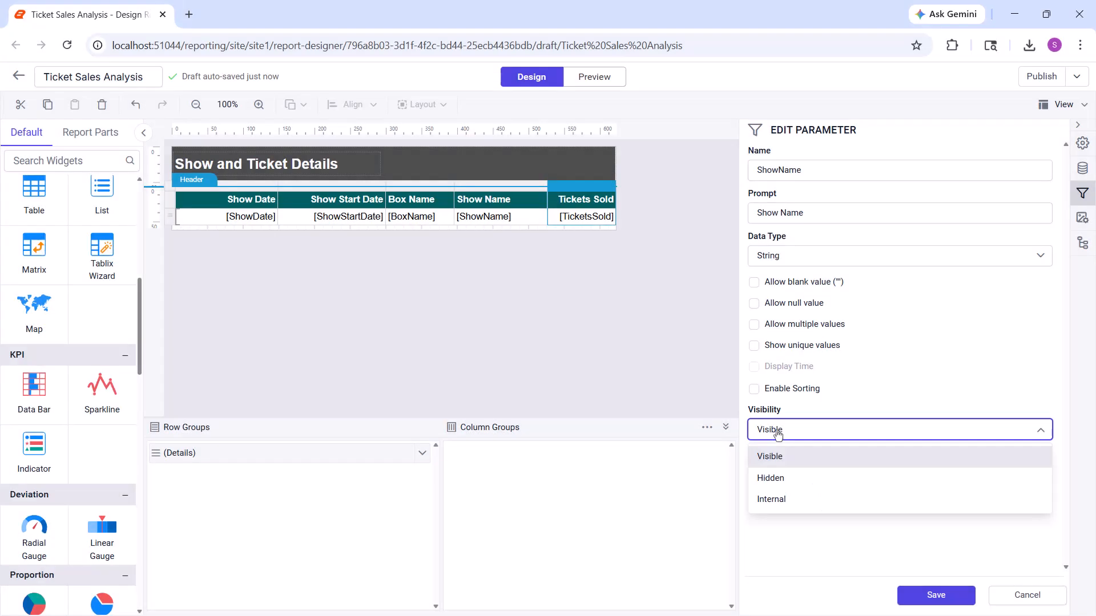
pyautogui.click(796, 451)
# Specify The Lion King as the ShowName parameter's default value, save the parameter, and preview the report before returning to the design view
pyautogui.click(810, 471)
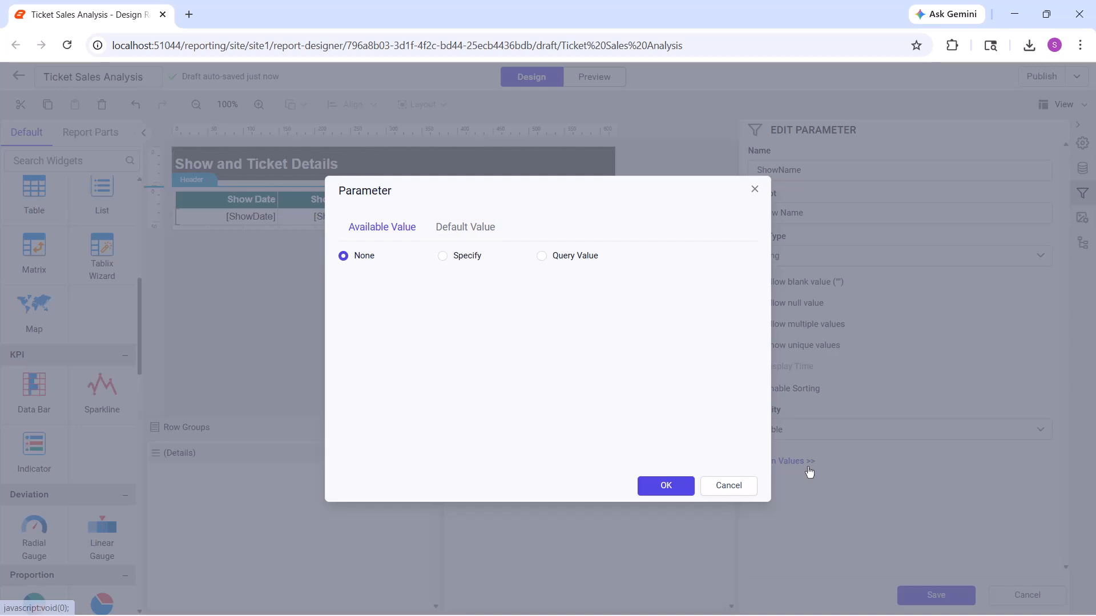
pyautogui.click(465, 227)
pyautogui.click(443, 260)
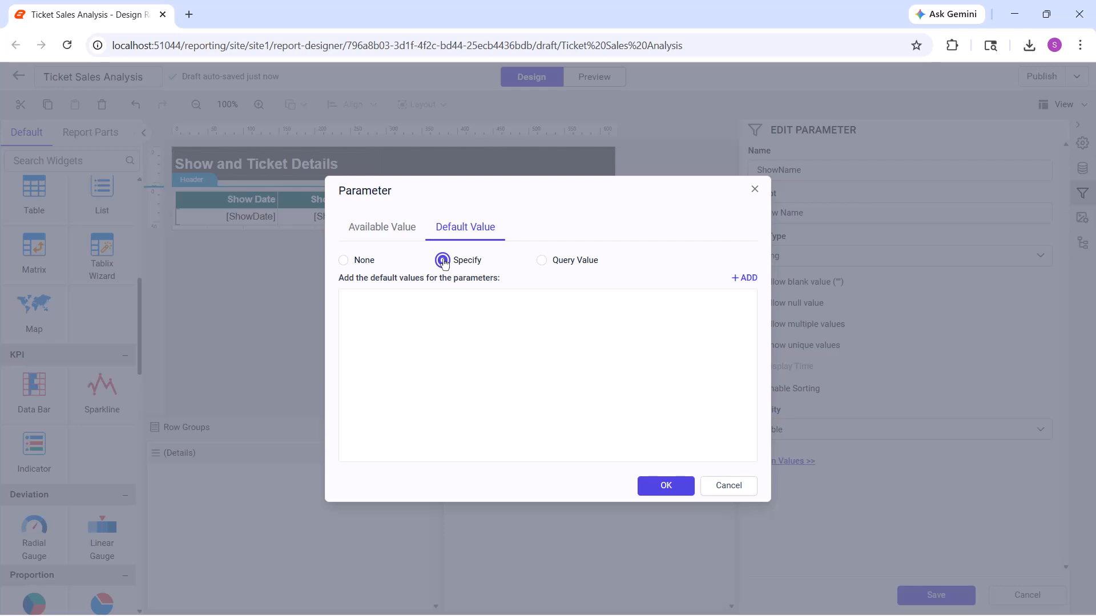
pyautogui.click(744, 278)
pyautogui.write('The Lion King')
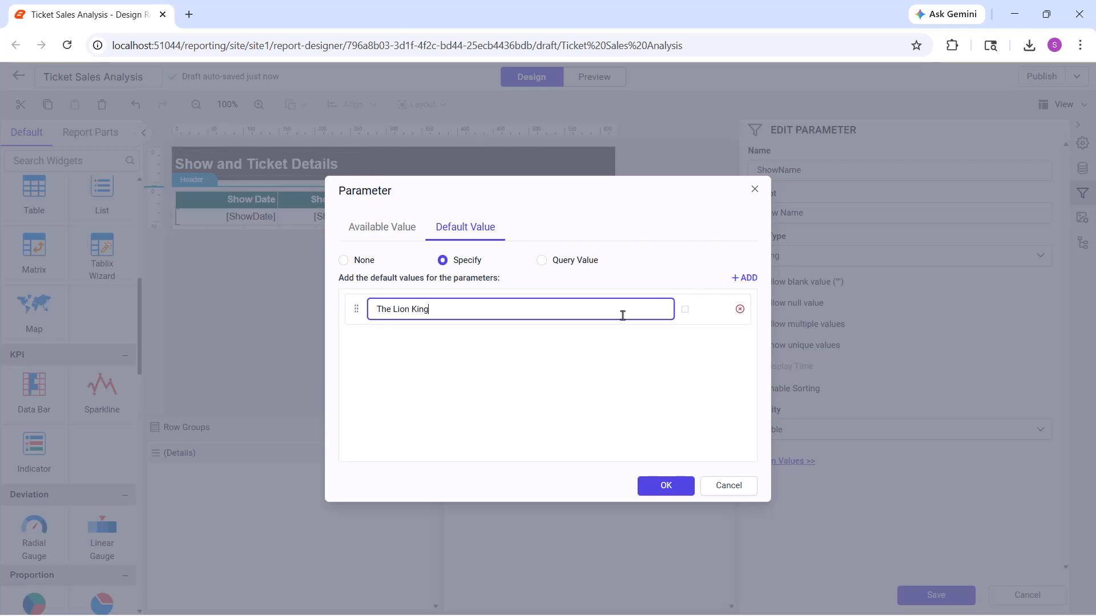
pyautogui.click(662, 485)
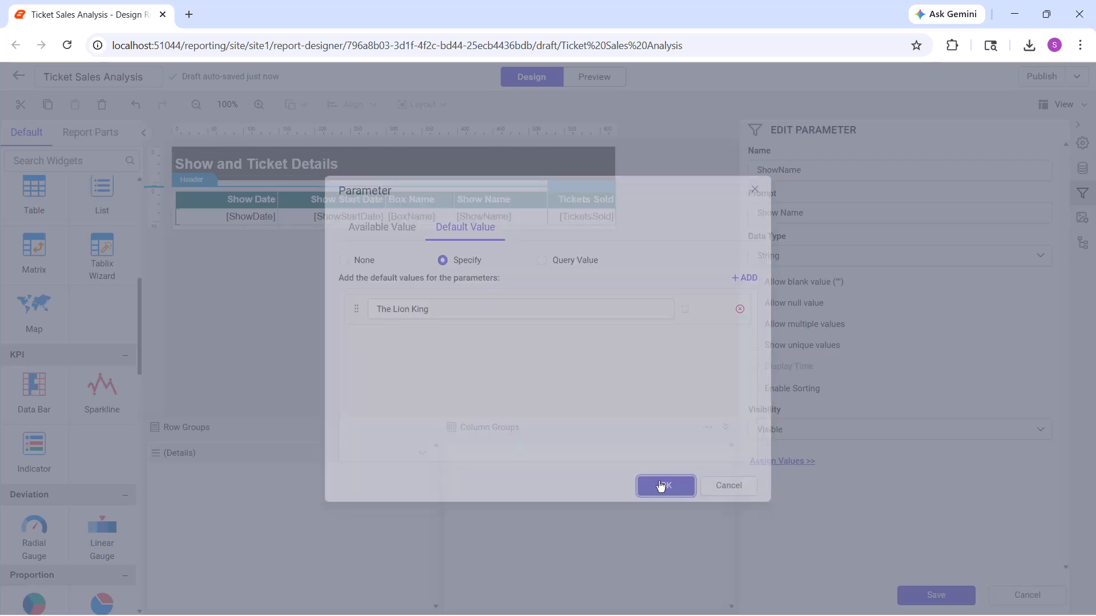
pyautogui.click(946, 598)
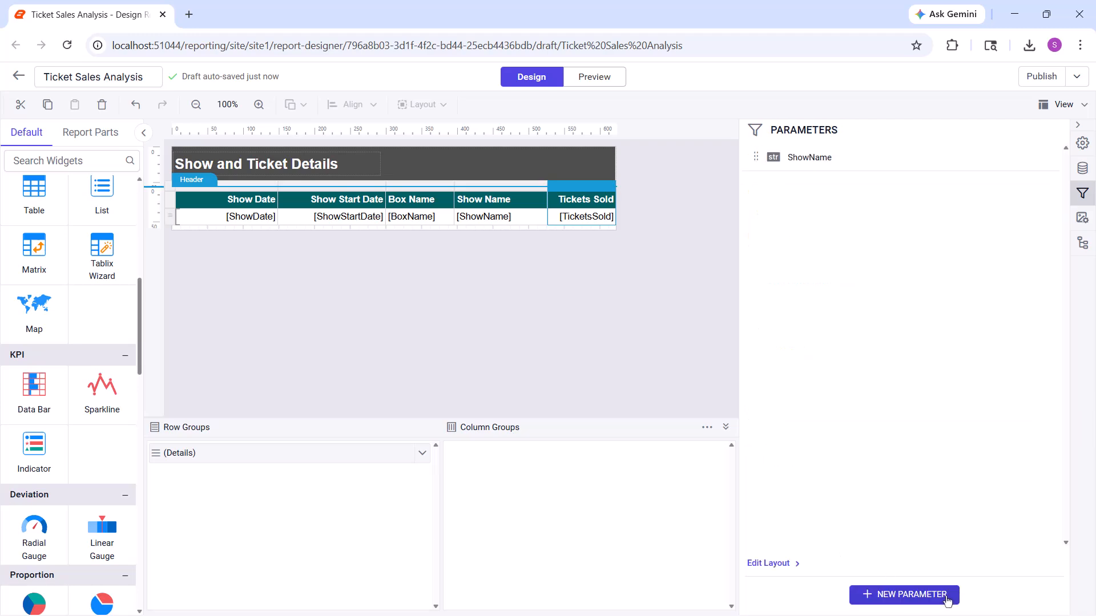
pyautogui.click(594, 81)
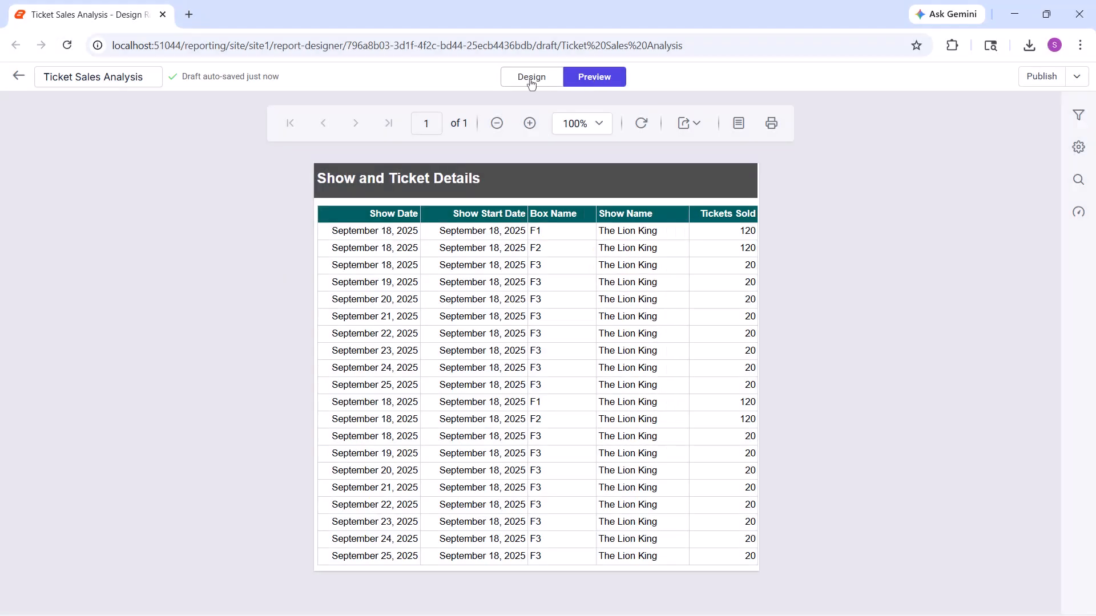
pyautogui.click(522, 81)
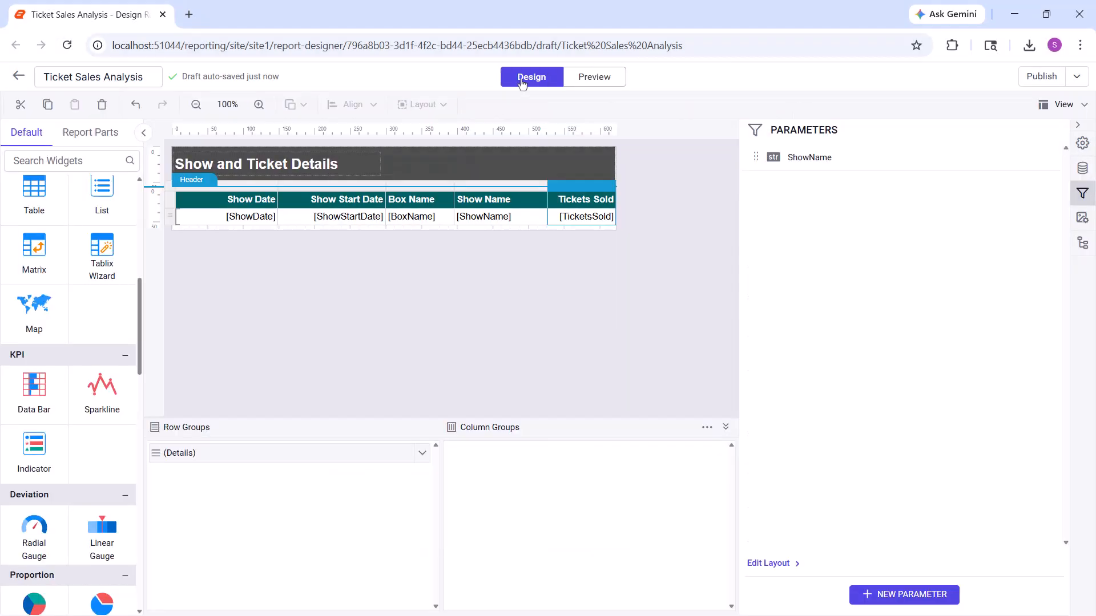
# Start a new report parameter named BoxName with the prompt Box Name
pyautogui.click(889, 595)
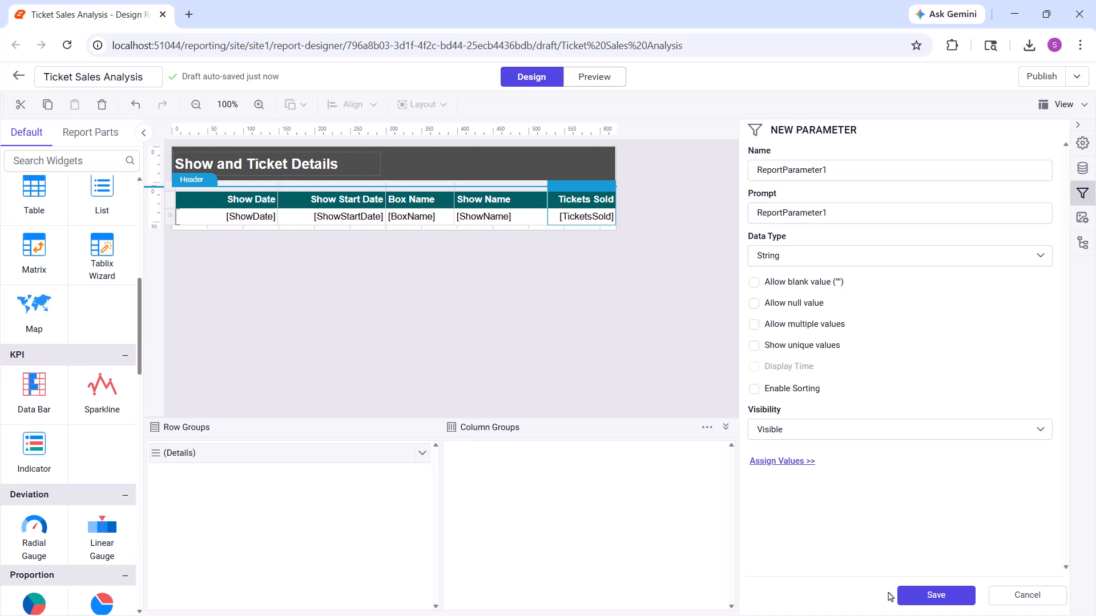
pyautogui.tripleClick(771, 170)
pyautogui.write('BoxName')
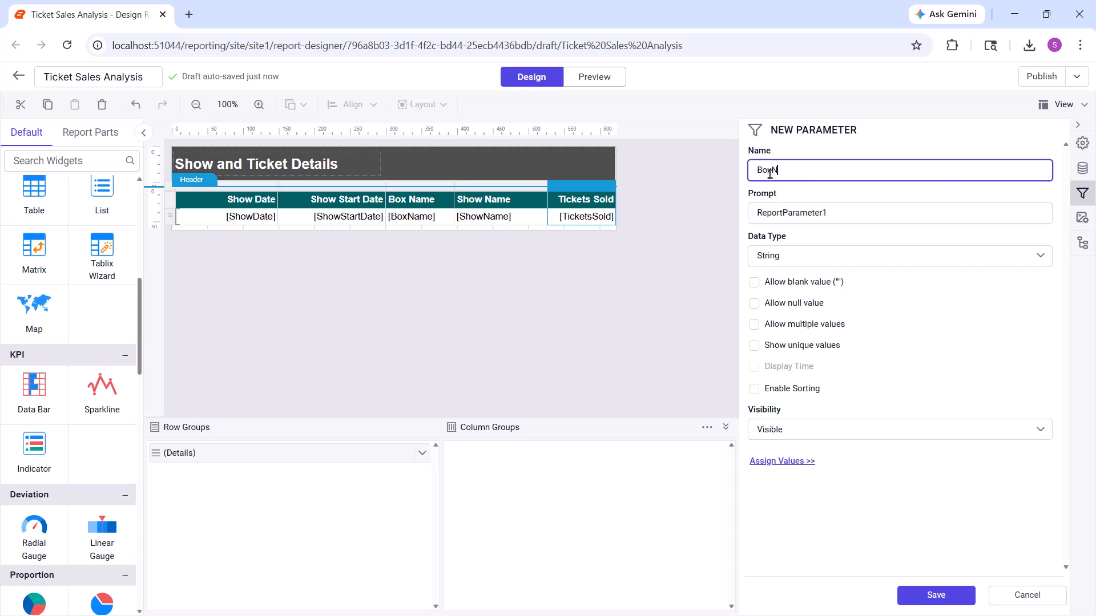
pyautogui.tripleClick(776, 213)
pyautogui.write('Box Name')
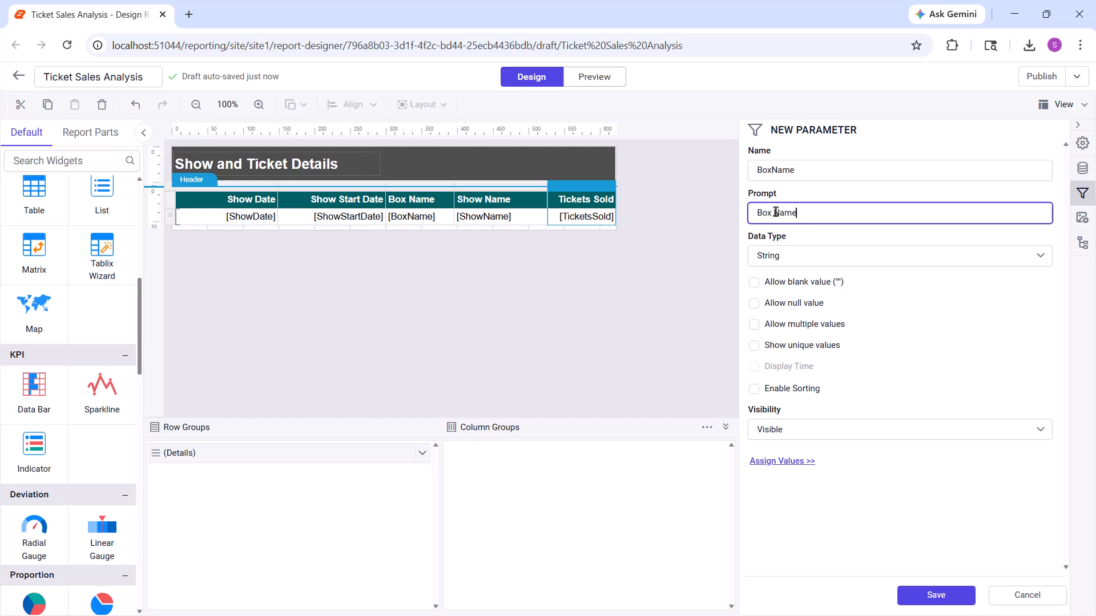
# Specify F1 as the BoxName parameter's default value, save the parameter, and preview the report before returning to the design view
pyautogui.click(792, 460)
pyautogui.click(443, 231)
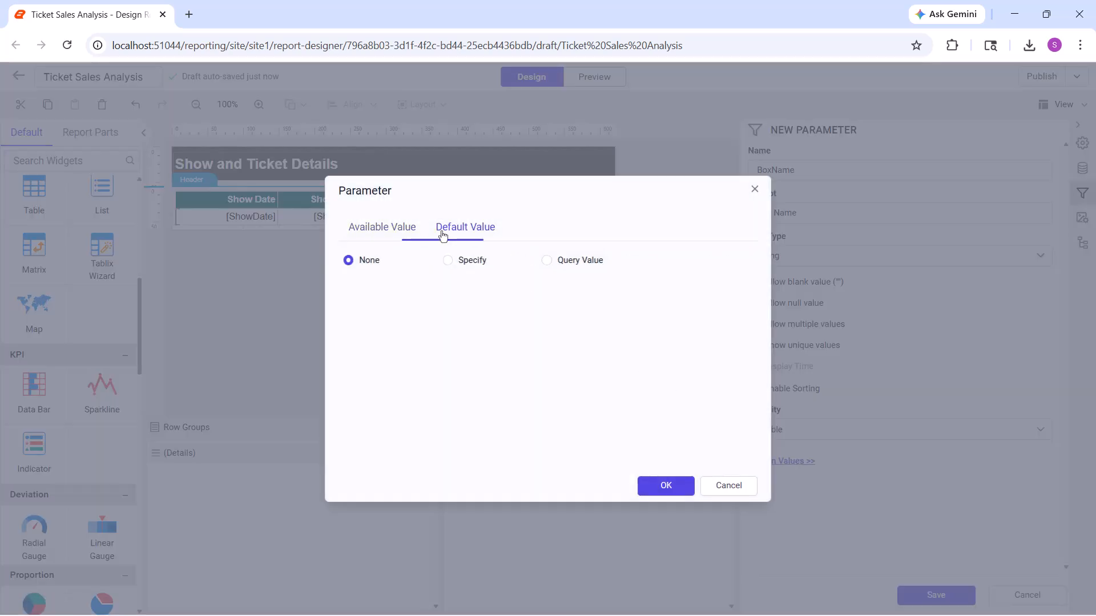
pyautogui.click(465, 261)
pyautogui.click(742, 278)
pyautogui.click(595, 313)
pyautogui.write('F1')
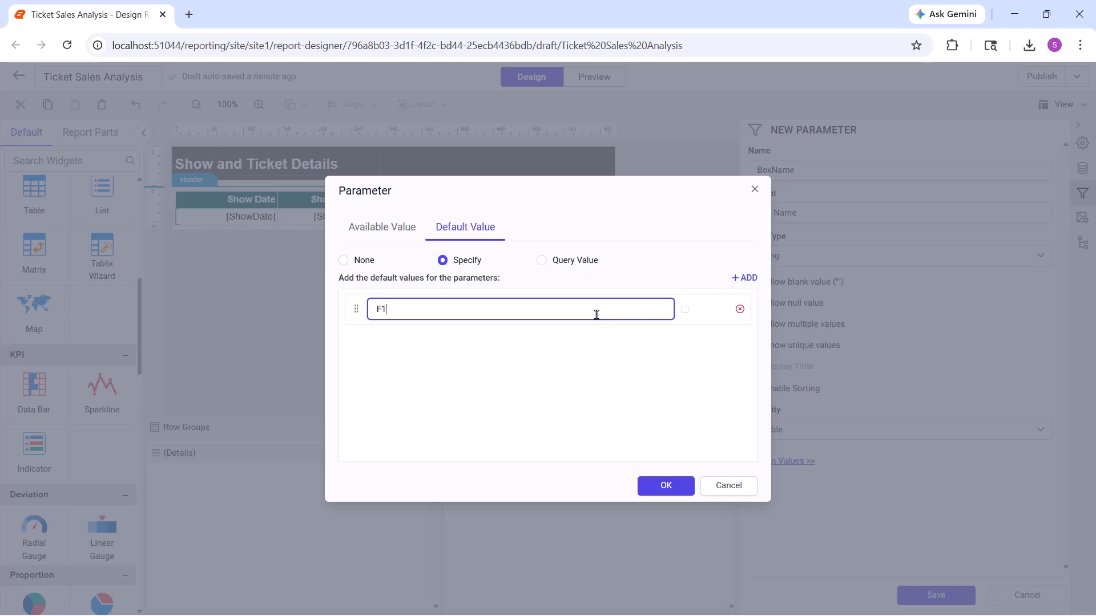
pyautogui.click(679, 485)
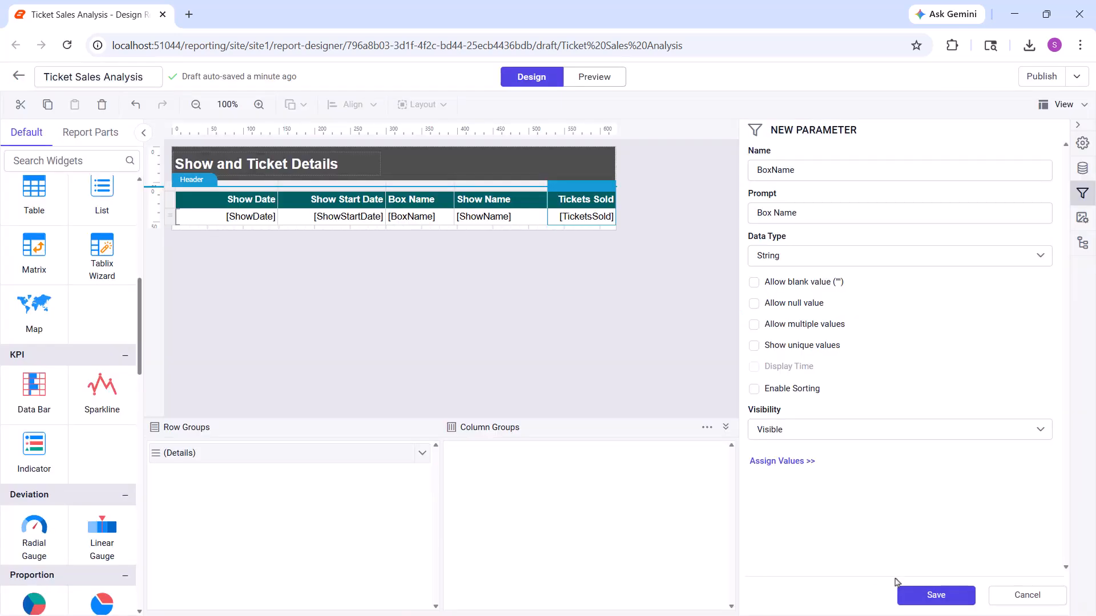
pyautogui.click(937, 597)
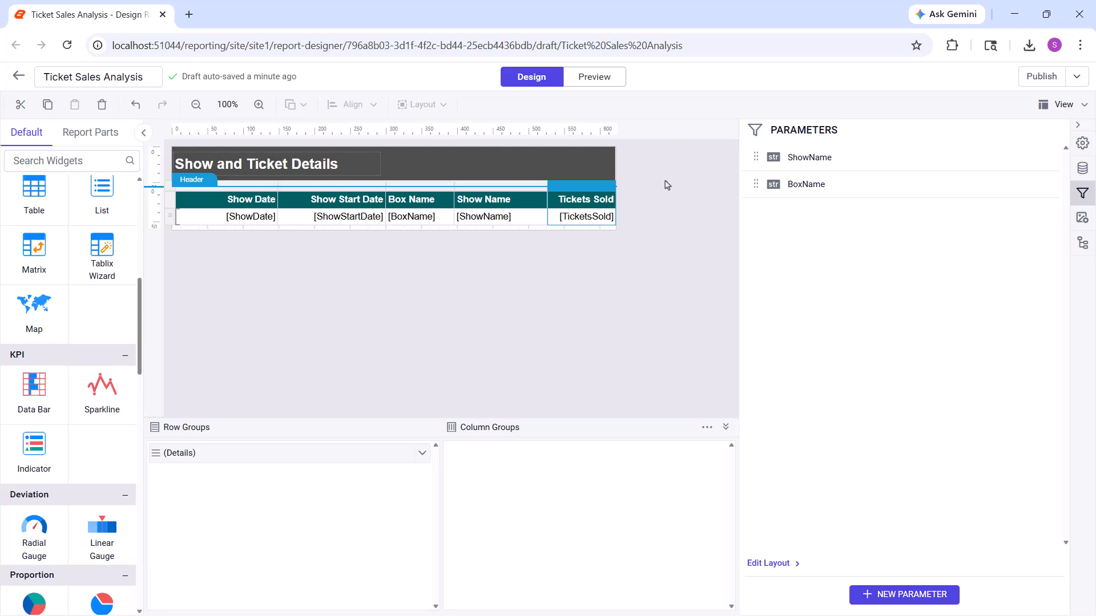
pyautogui.click(596, 78)
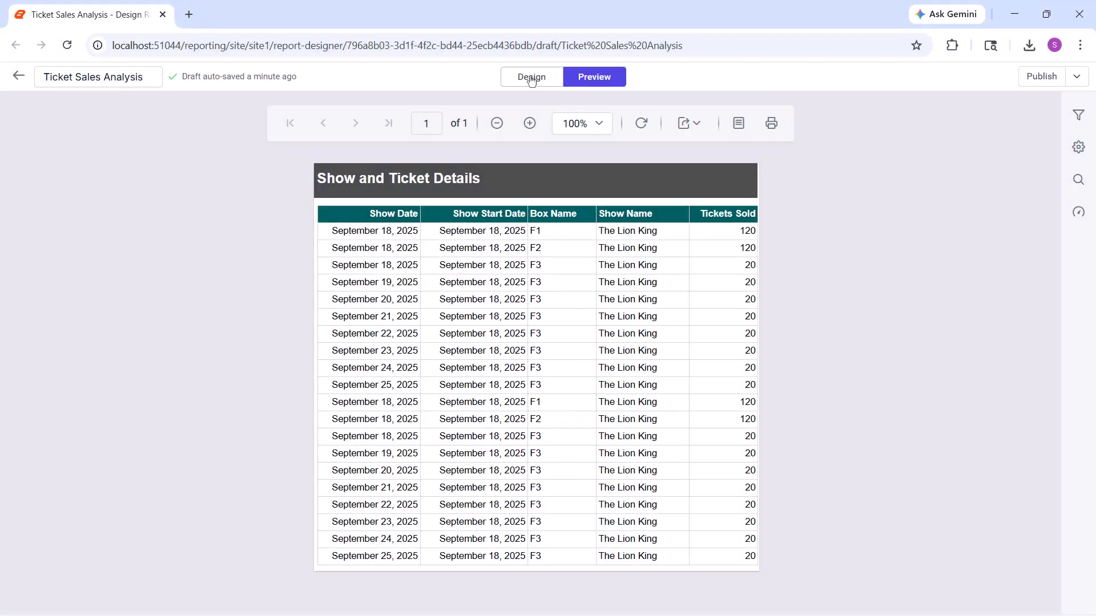
pyautogui.click(532, 80)
# Add a filter condition on the BoxName field to the ticket details table, keeping the = operator
pyautogui.click(251, 190)
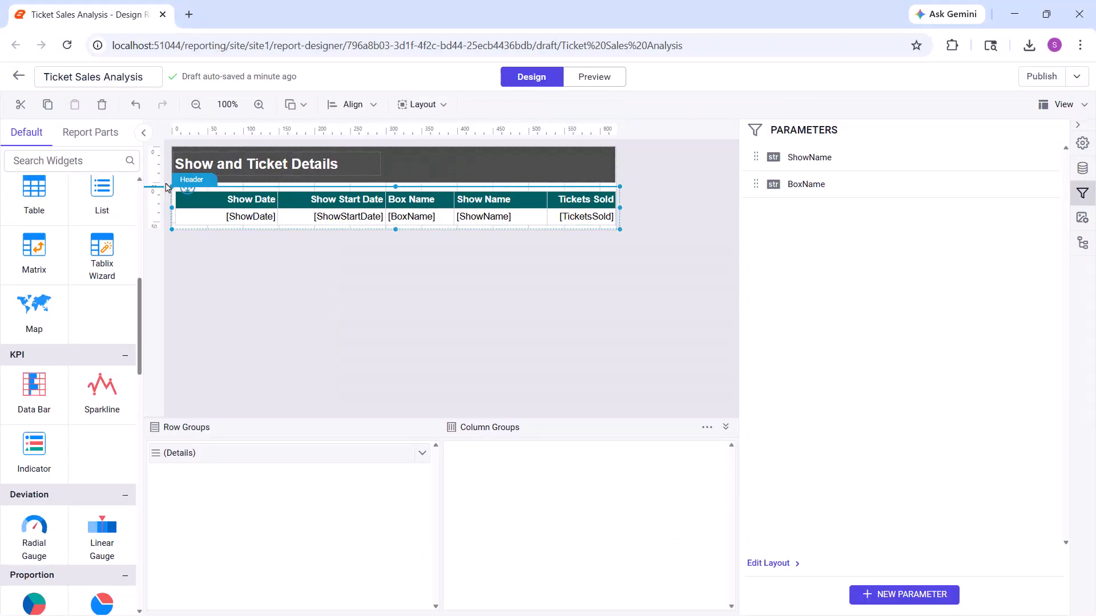
pyautogui.click(1083, 143)
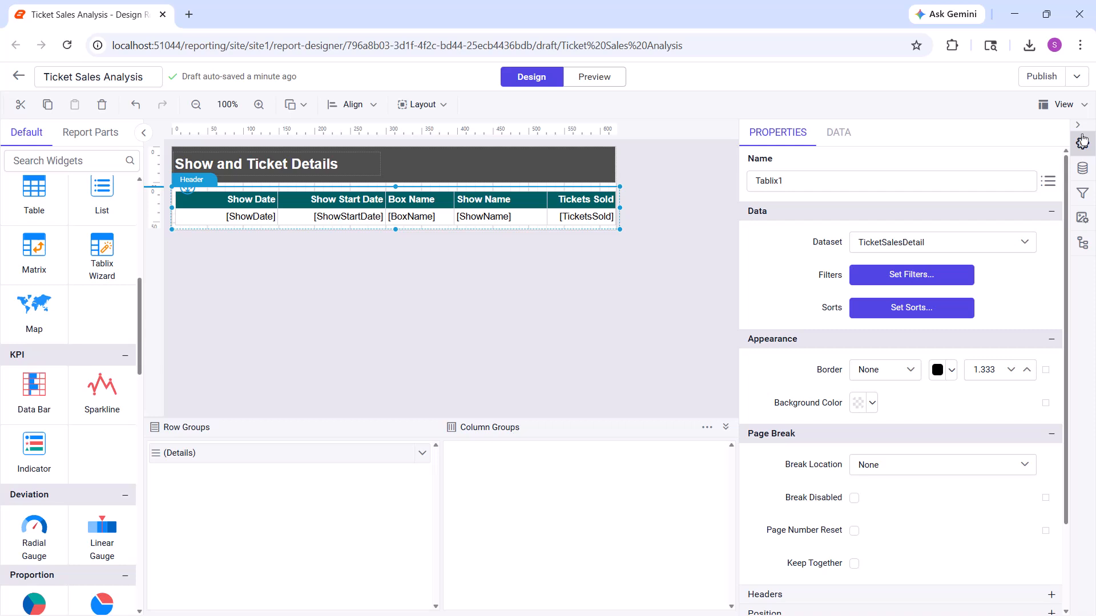
pyautogui.click(883, 276)
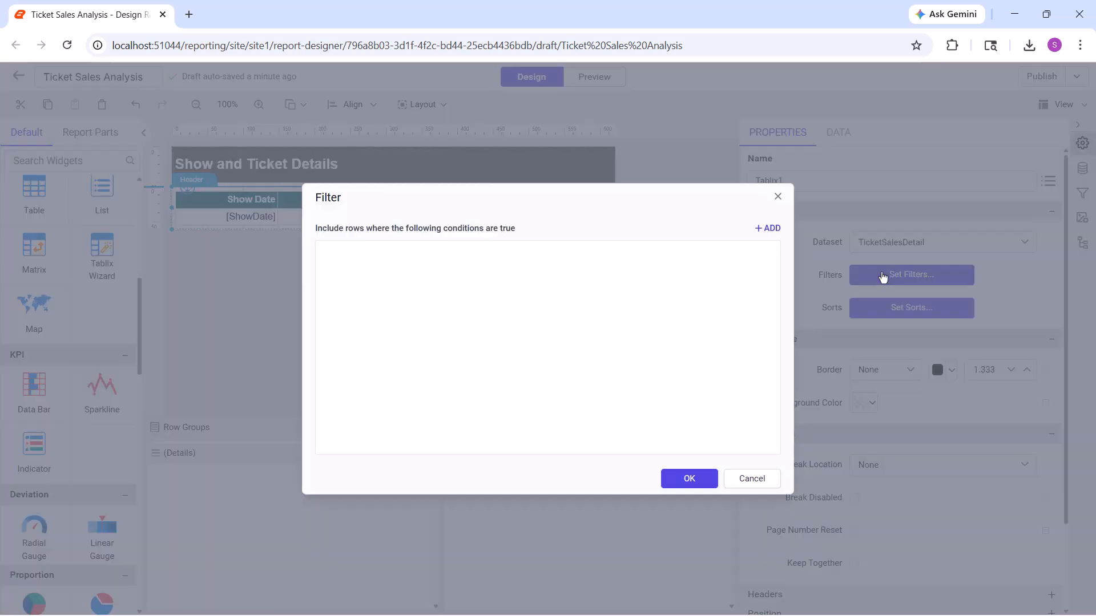
pyautogui.click(758, 233)
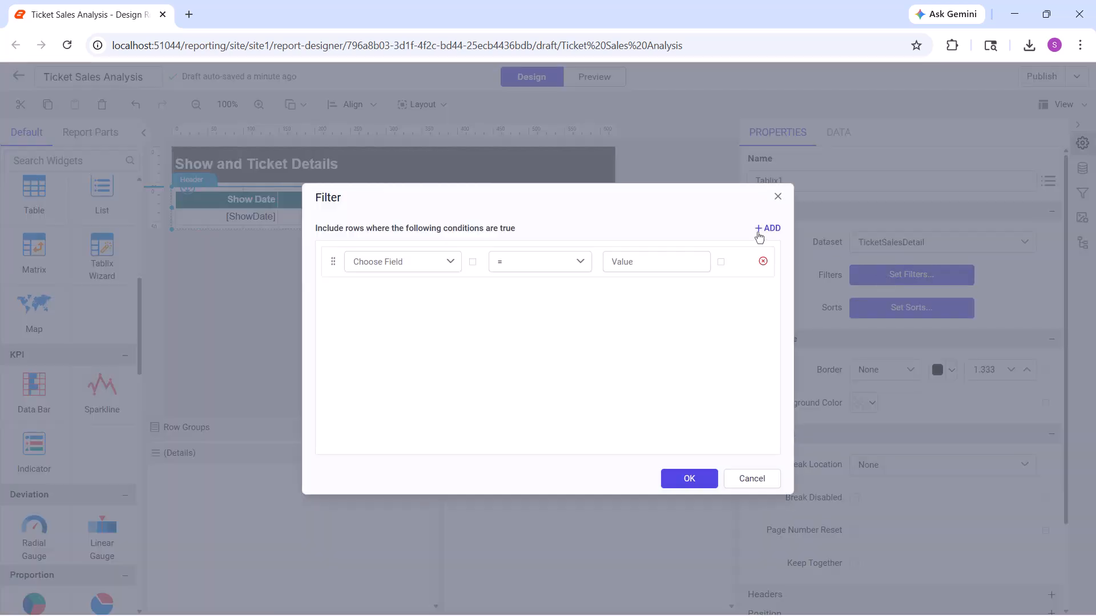
pyautogui.click(449, 262)
pyautogui.click(396, 388)
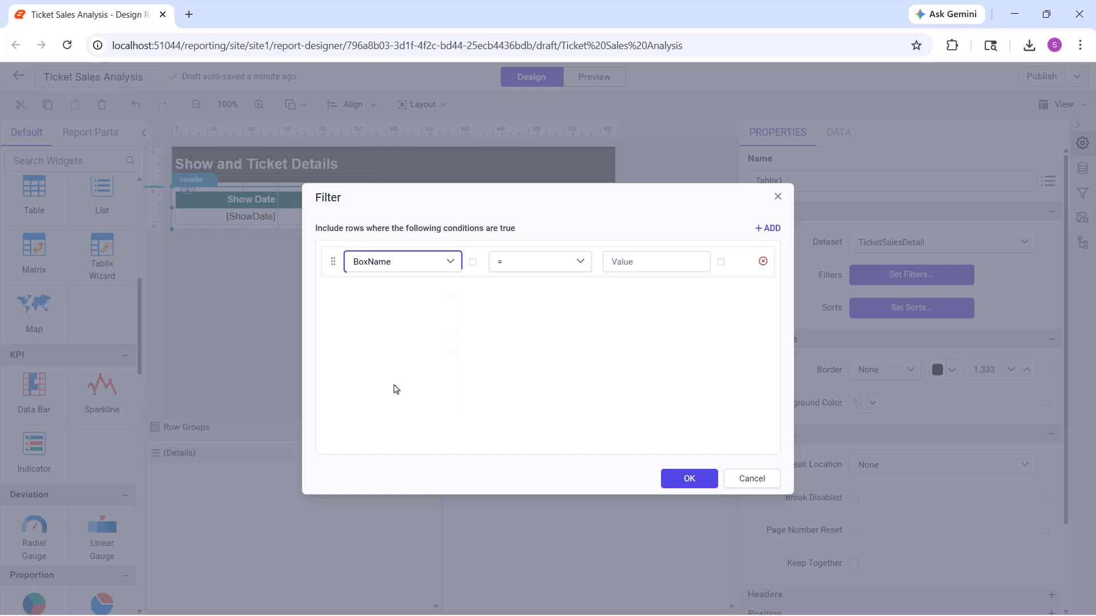
# Set the filter's comparison value to the expression =Parameters!BoxName.Value, apply it, and preview the report before returning to the design view
pyautogui.click(721, 262)
pyautogui.click(677, 308)
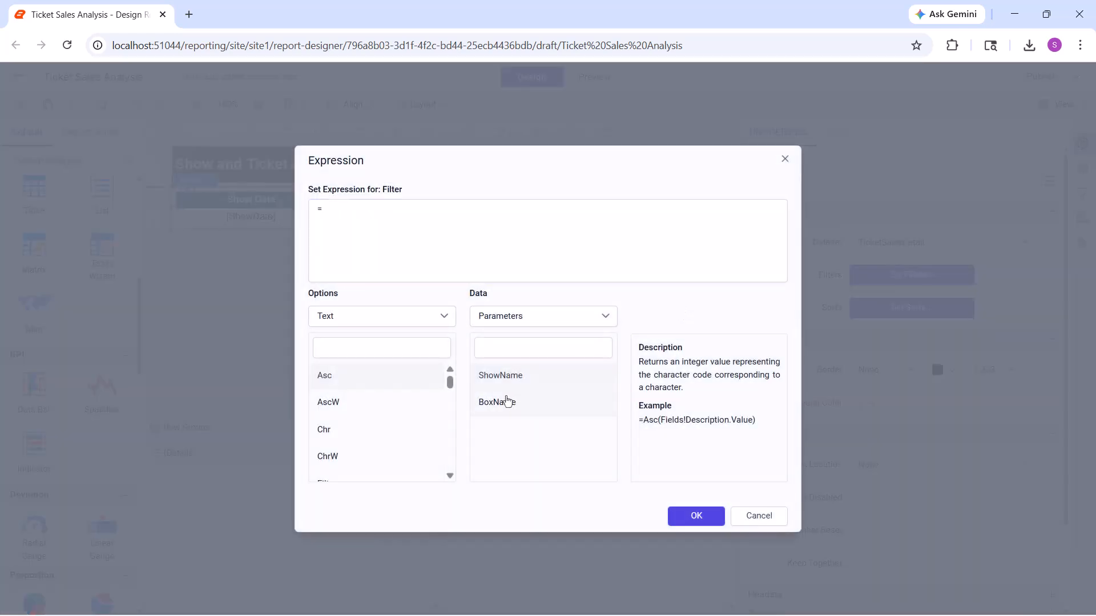
pyautogui.doubleClick(507, 401)
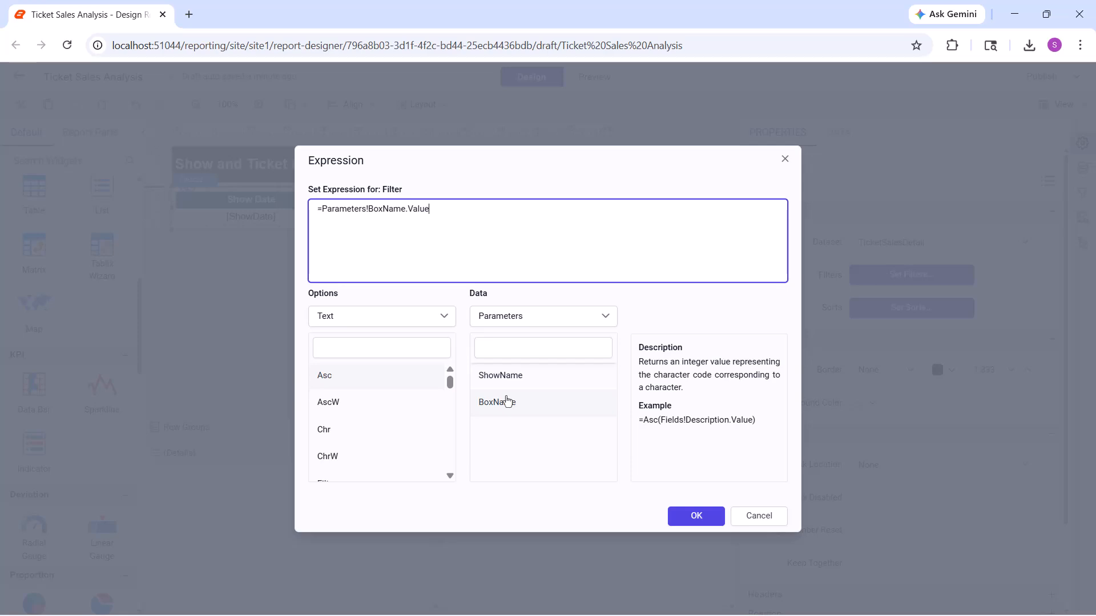
pyautogui.click(719, 515)
pyautogui.click(689, 484)
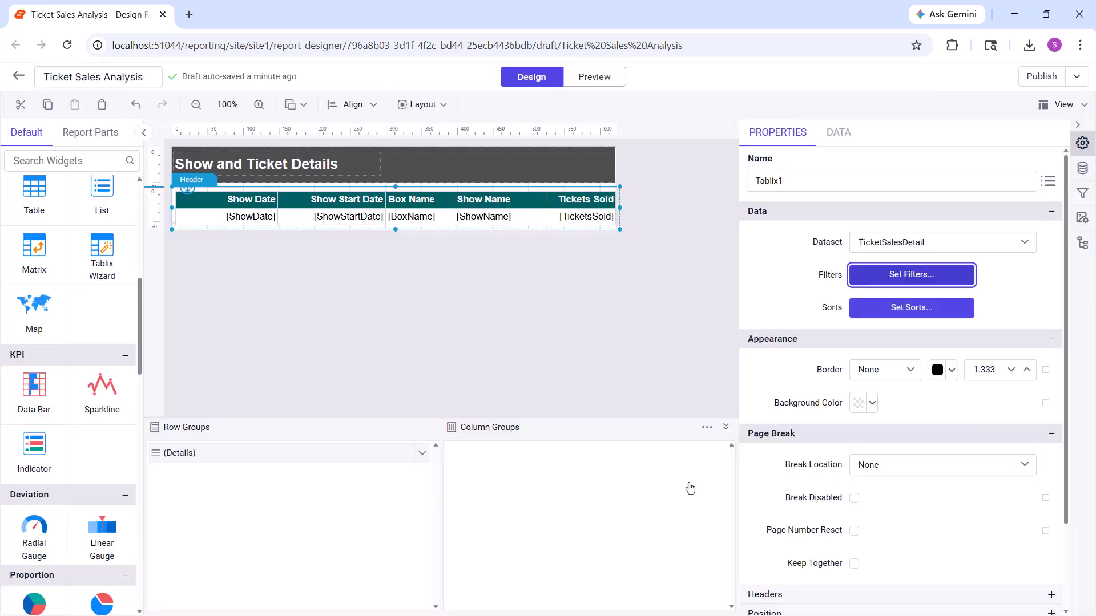
pyautogui.click(611, 84)
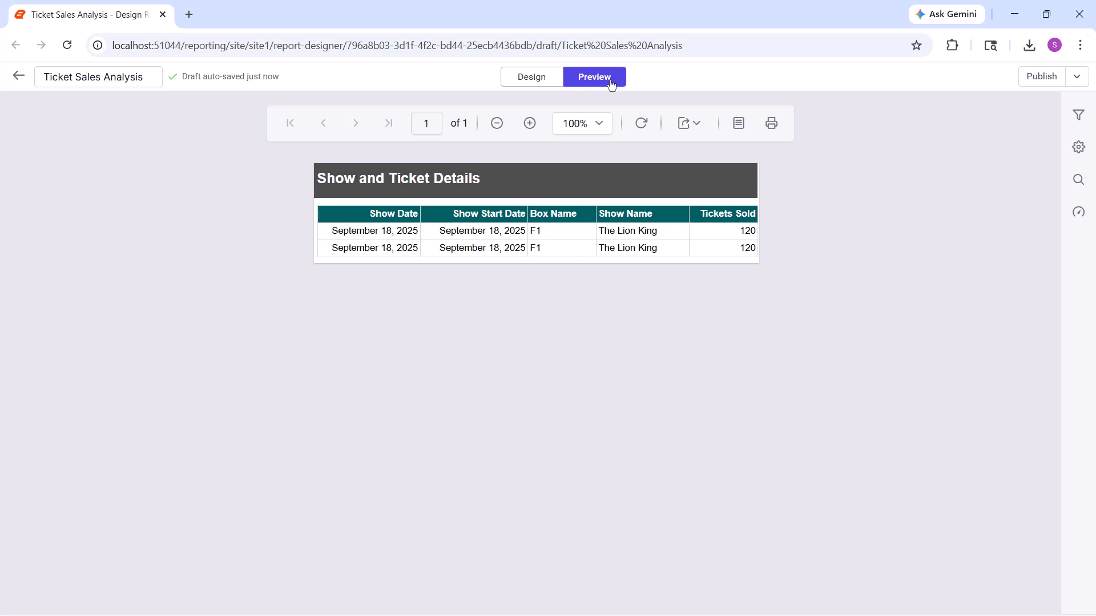
pyautogui.click(520, 81)
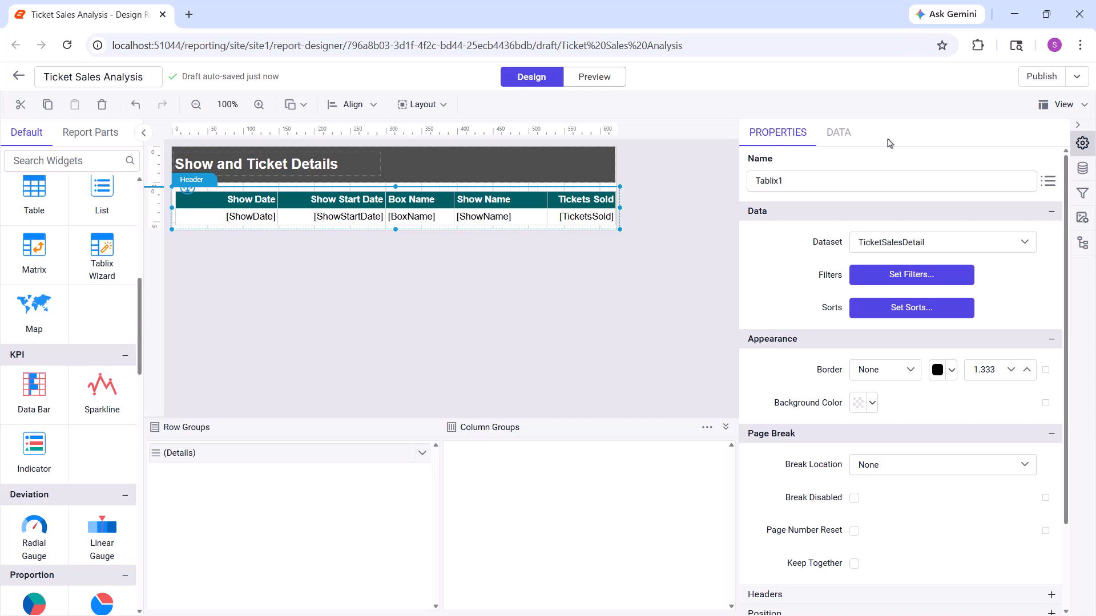
pyautogui.click(1082, 168)
pyautogui.click(1040, 191)
pyautogui.click(999, 217)
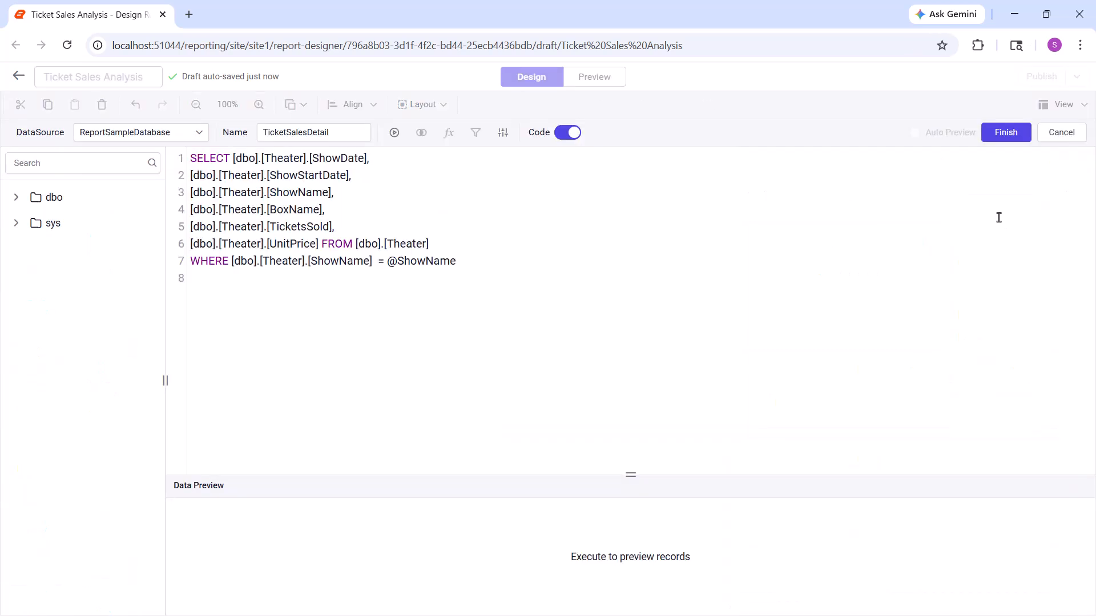
pyautogui.doubleClick(381, 261)
pyautogui.write('IN (')
pyautogui.press('End')
pyautogui.write(')')
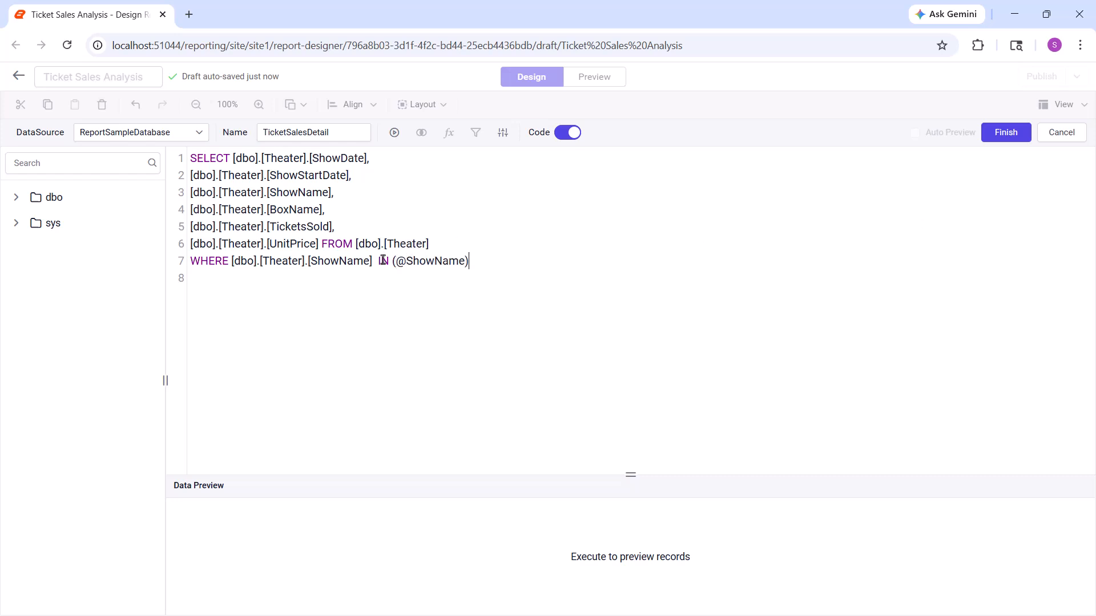
pyautogui.click(996, 133)
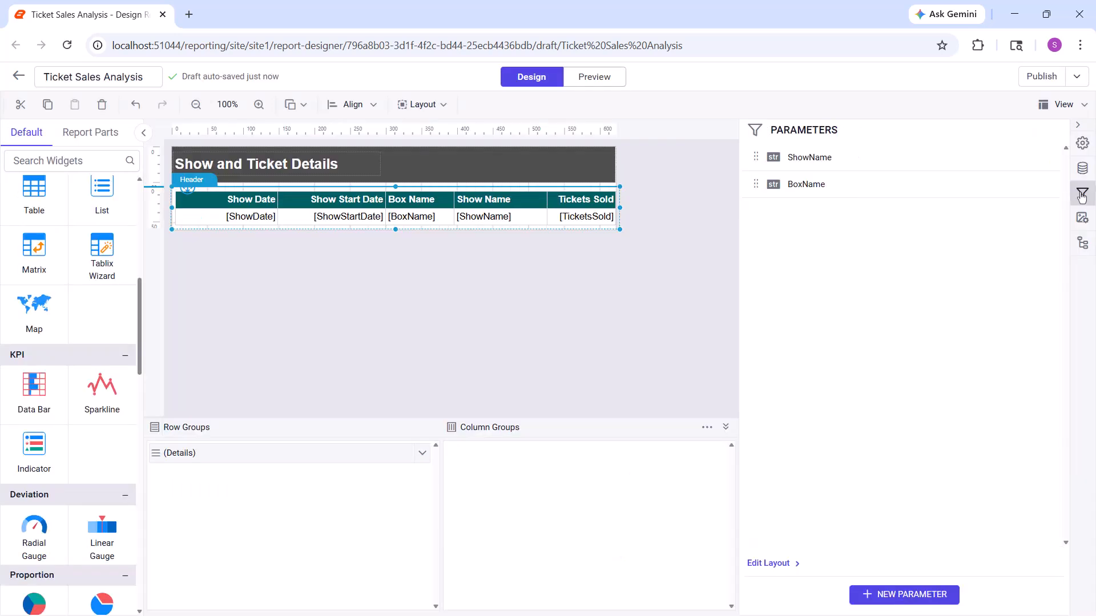
# Edit the ShowName parameter to allow multiple values and set its available values to be specified manually
pyautogui.click(1047, 156)
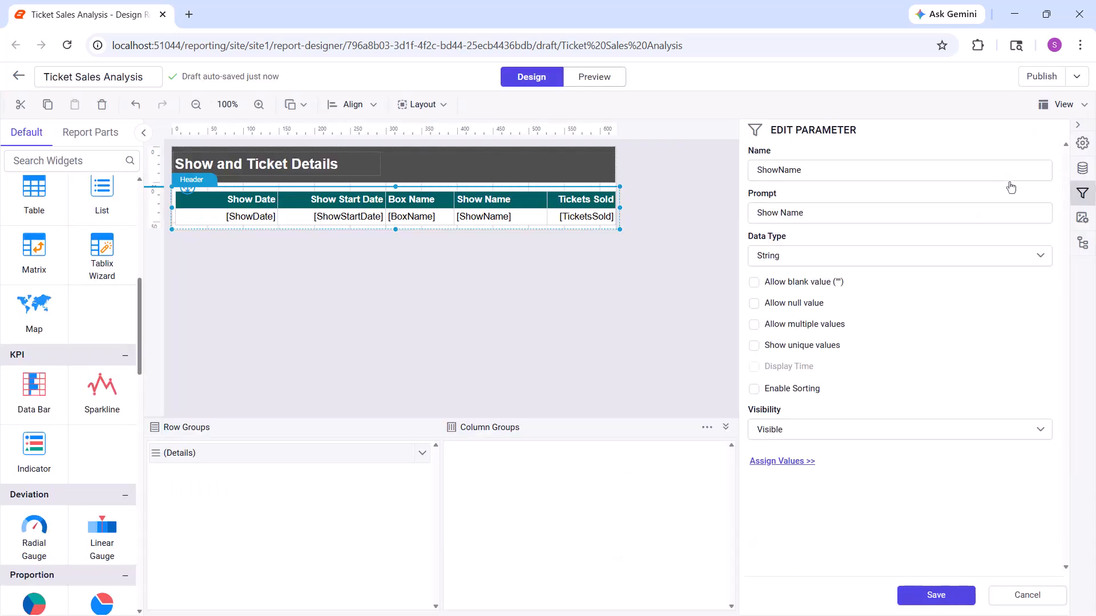
pyautogui.click(754, 324)
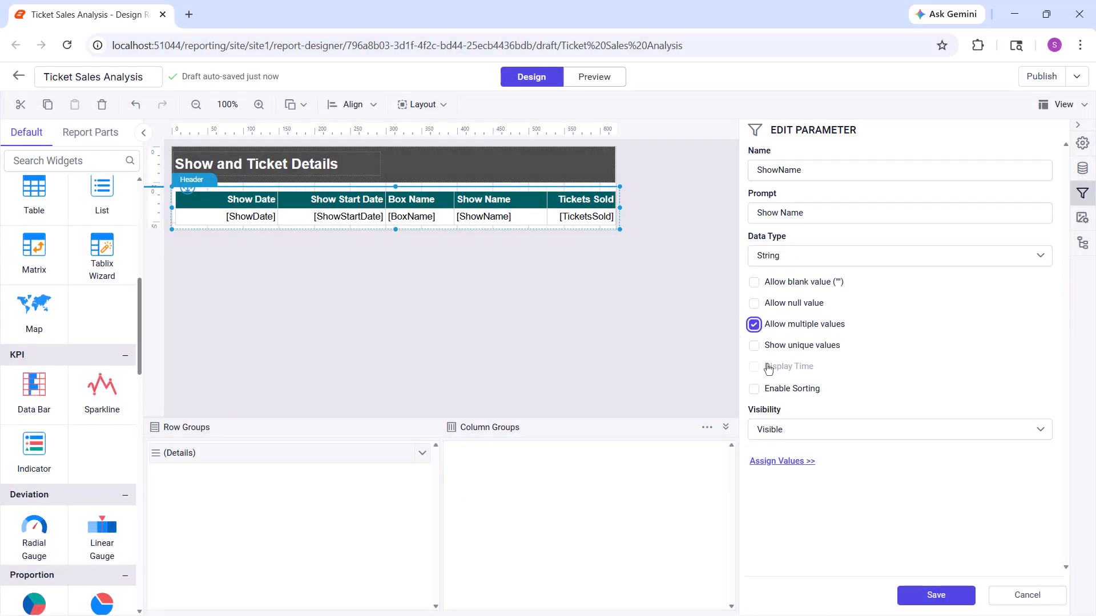
pyautogui.click(799, 460)
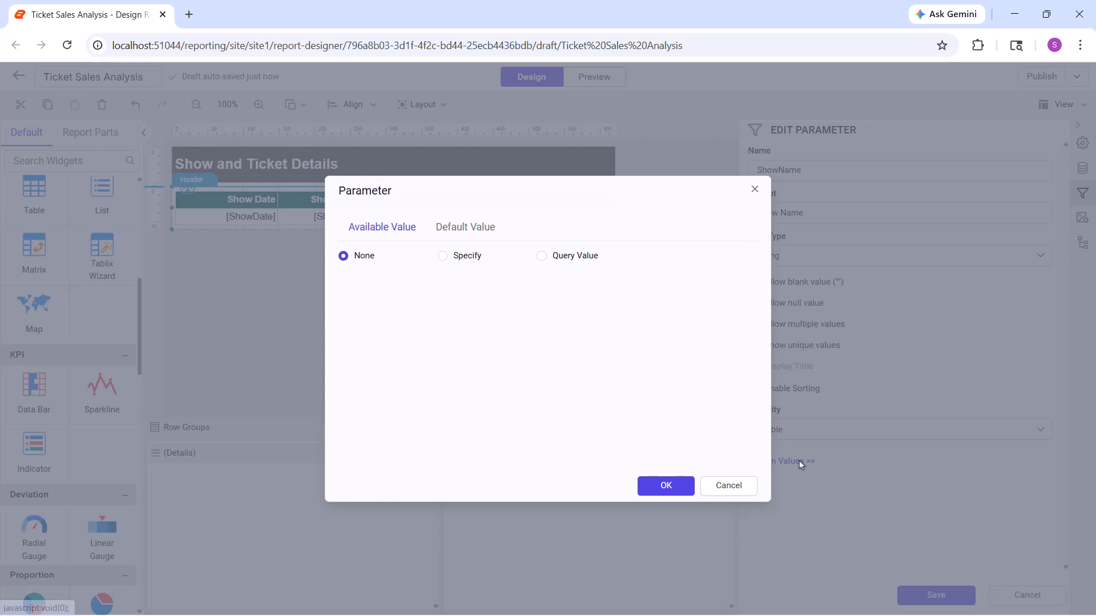
pyautogui.click(476, 257)
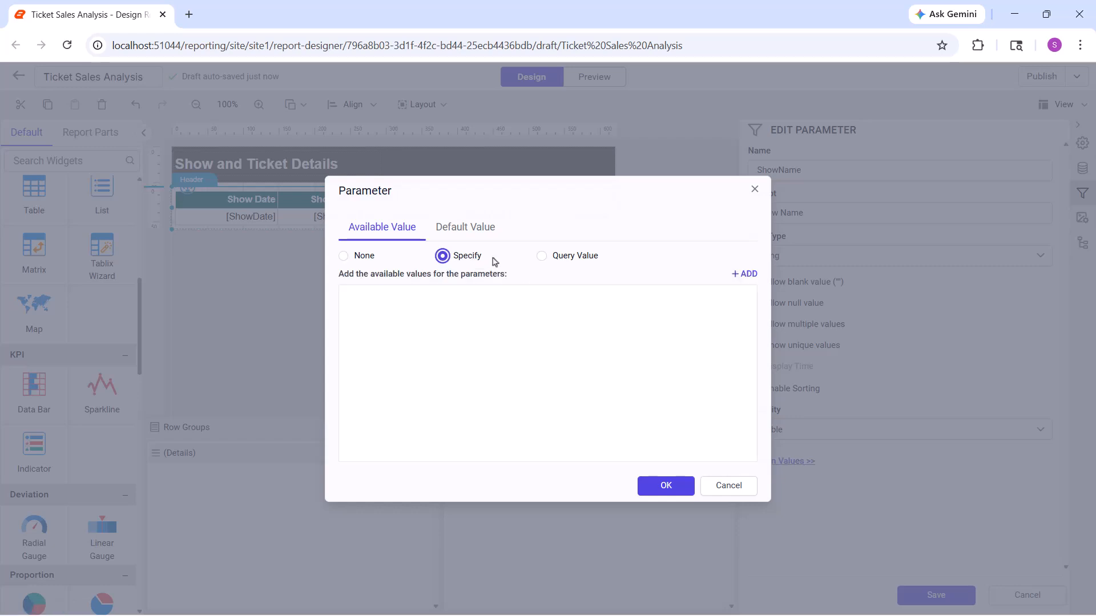
# Add an available value with The Lion King as both label and value
pyautogui.click(745, 274)
pyautogui.click(434, 304)
pyautogui.write('The Lion King')
pyautogui.click(658, 300)
pyautogui.write('The Lion King')
# Add a second available value with Jersey Boys as both label and value
pyautogui.click(745, 275)
pyautogui.click(465, 339)
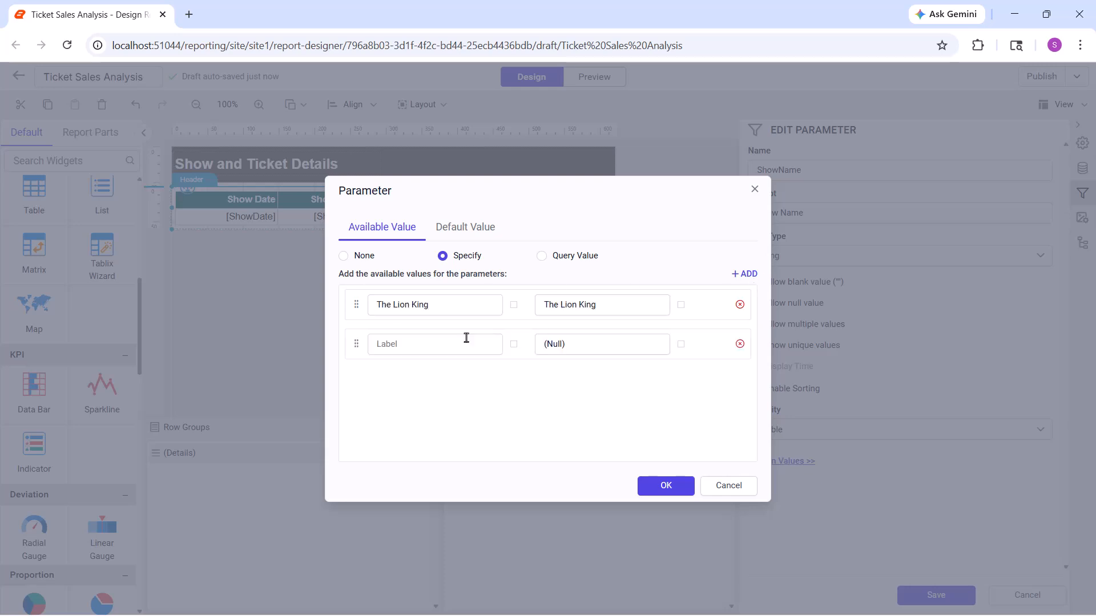
pyautogui.write('Jersey Boys')
pyautogui.click(541, 343)
pyautogui.write('Jersey Boys')
# Add a third available value with Wicked as both label and value
pyautogui.click(728, 279)
pyautogui.click(436, 383)
pyautogui.write('Wicked')
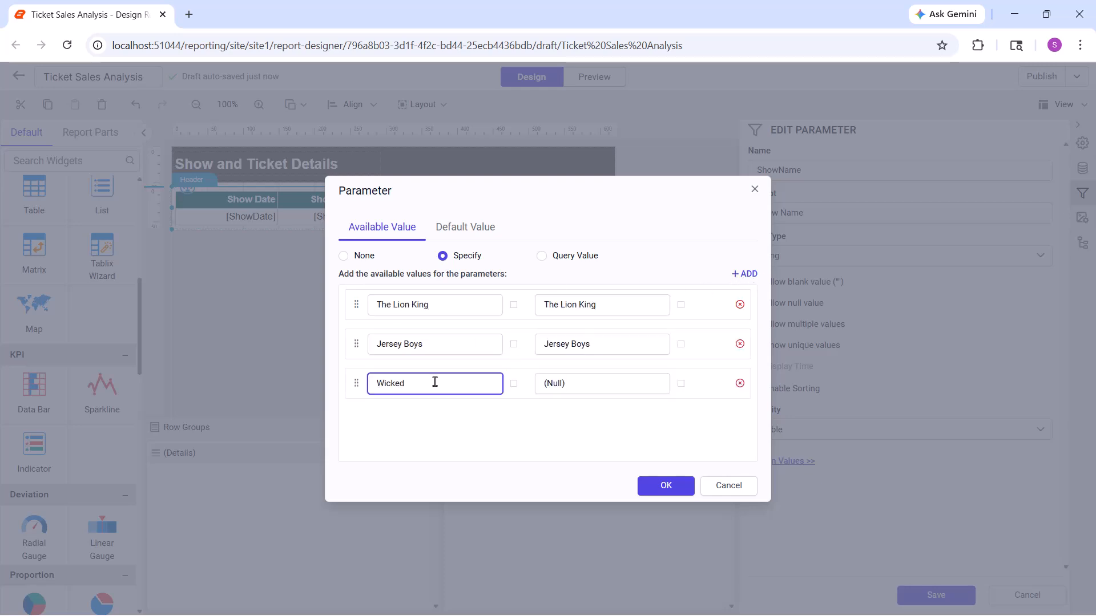
pyautogui.click(550, 383)
pyautogui.write('Wicked')
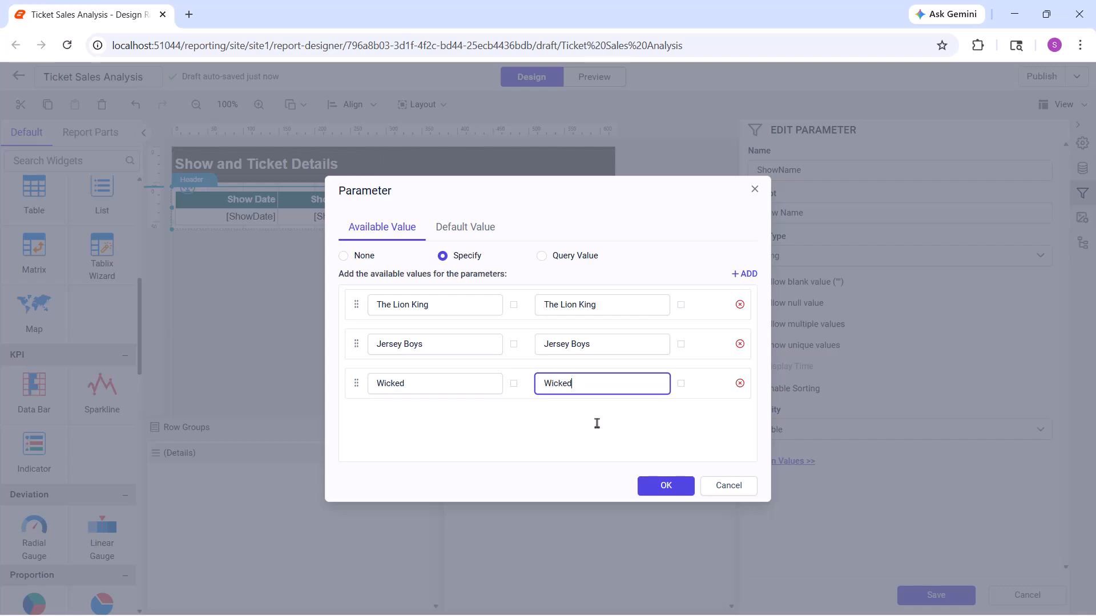
# Confirm the three specified available values and save the ShowName parameter
pyautogui.click(666, 486)
pyautogui.click(917, 595)
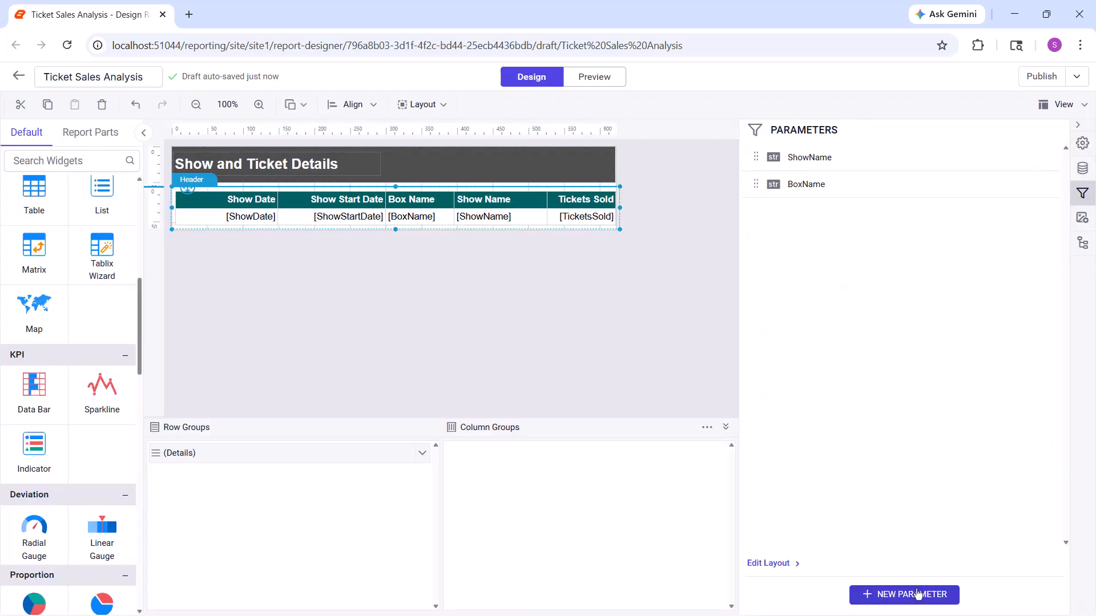
# Preview the report with all show names selected in the Show Name parameter
pyautogui.click(581, 77)
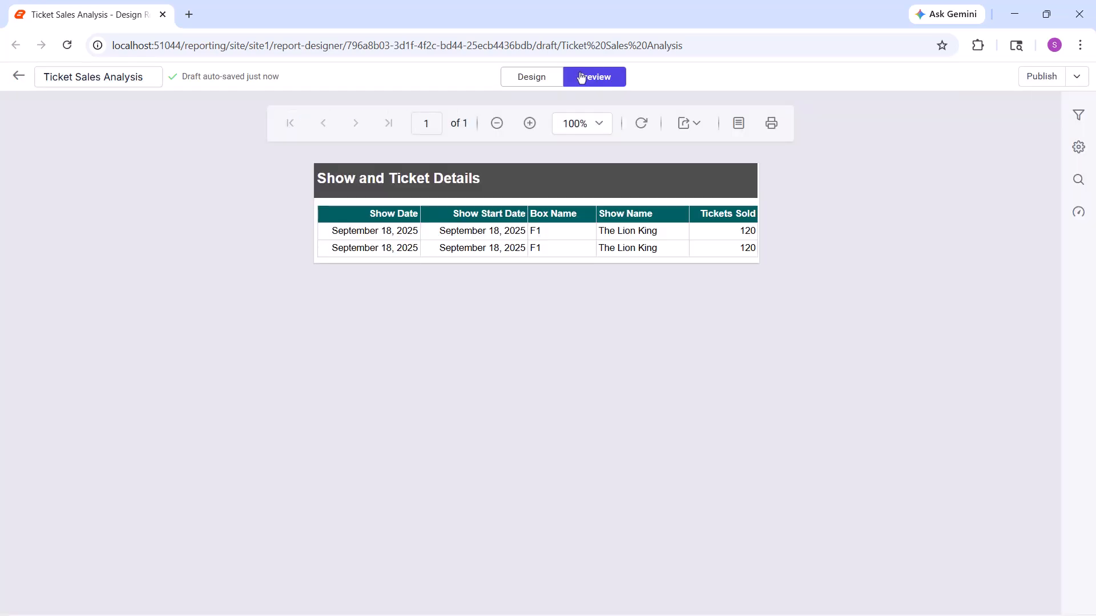
pyautogui.click(1078, 114)
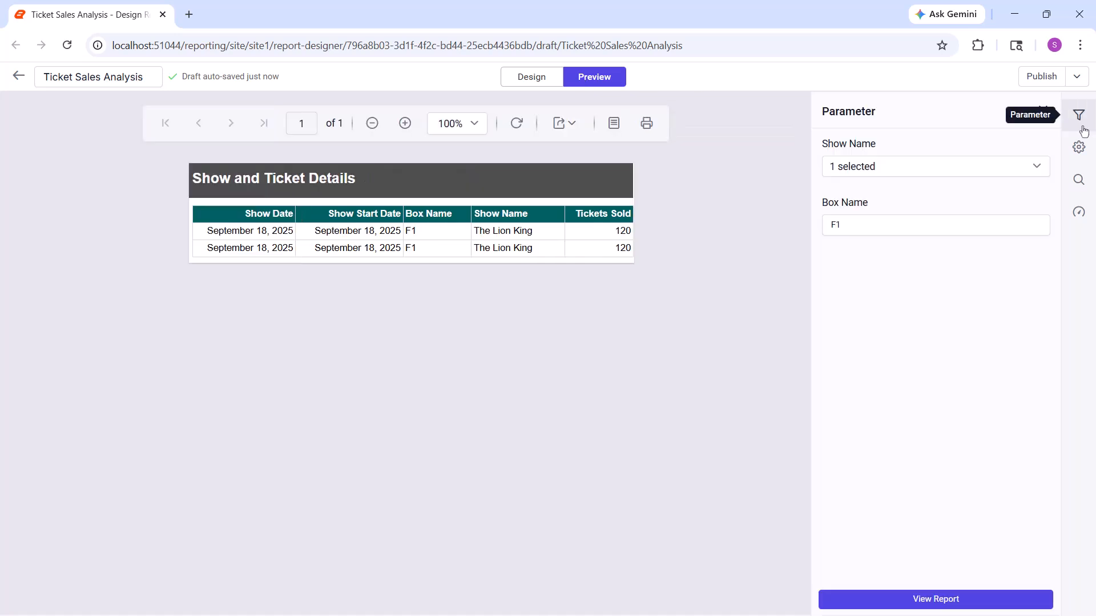
pyautogui.click(856, 166)
pyautogui.click(836, 190)
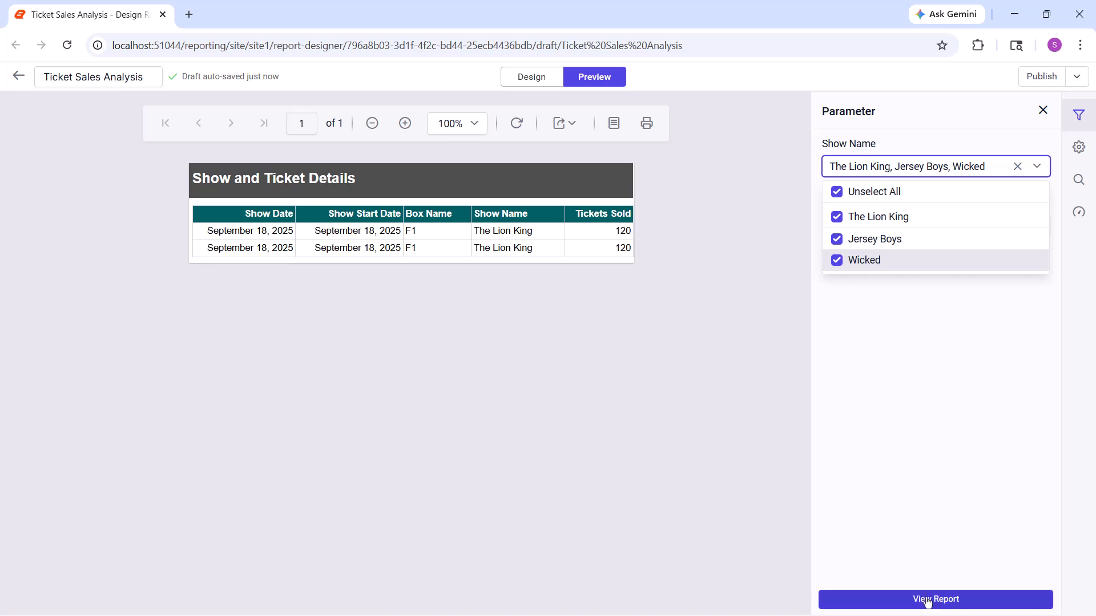
pyautogui.click(926, 598)
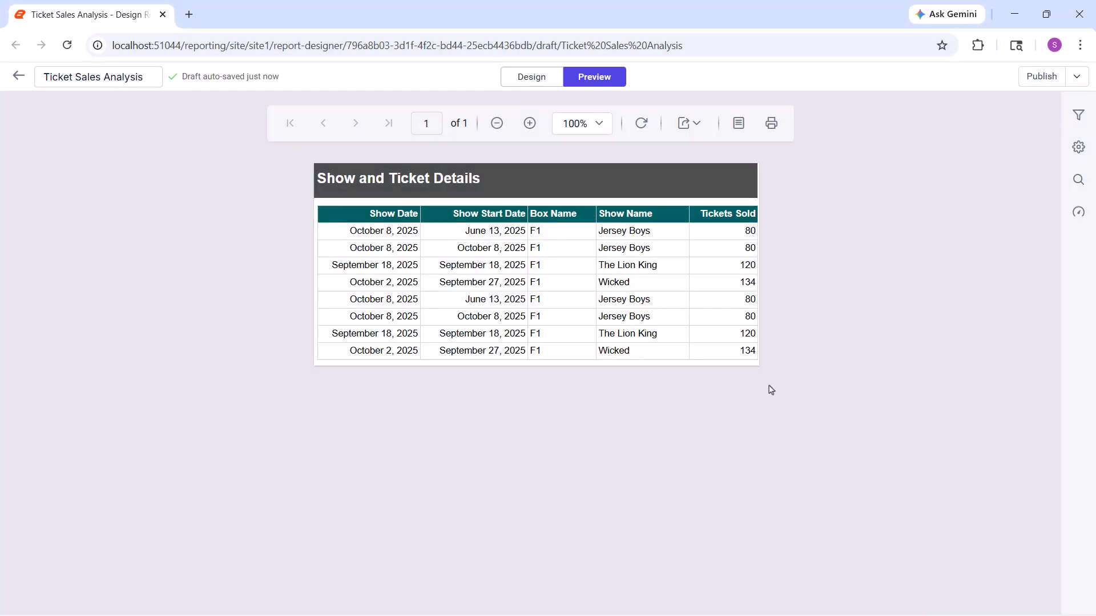
# Return to the report design and create a dataset named ShowDetails from the ReportSampleDatabase data source
pyautogui.click(526, 84)
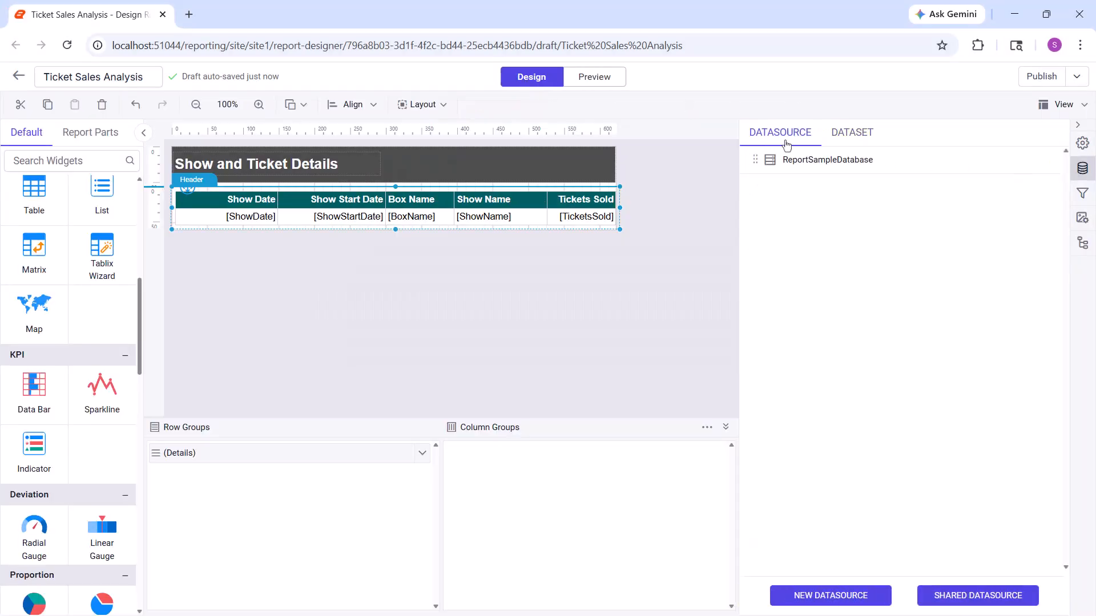
pyautogui.click(1044, 160)
pyautogui.click(1020, 202)
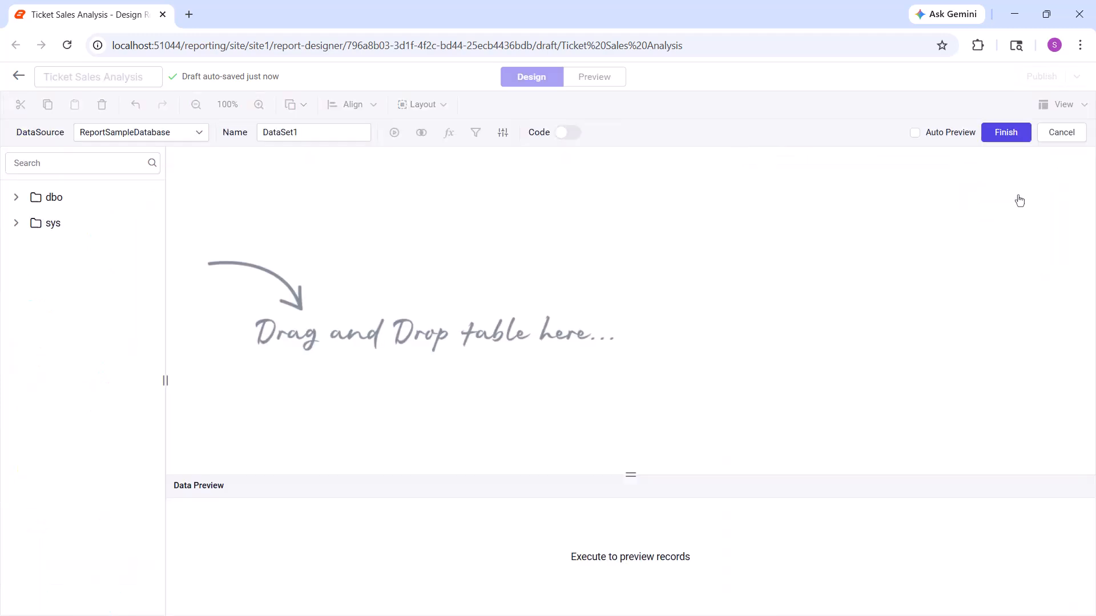
pyautogui.tripleClick(274, 133)
pyautogui.write('ShowDetails')
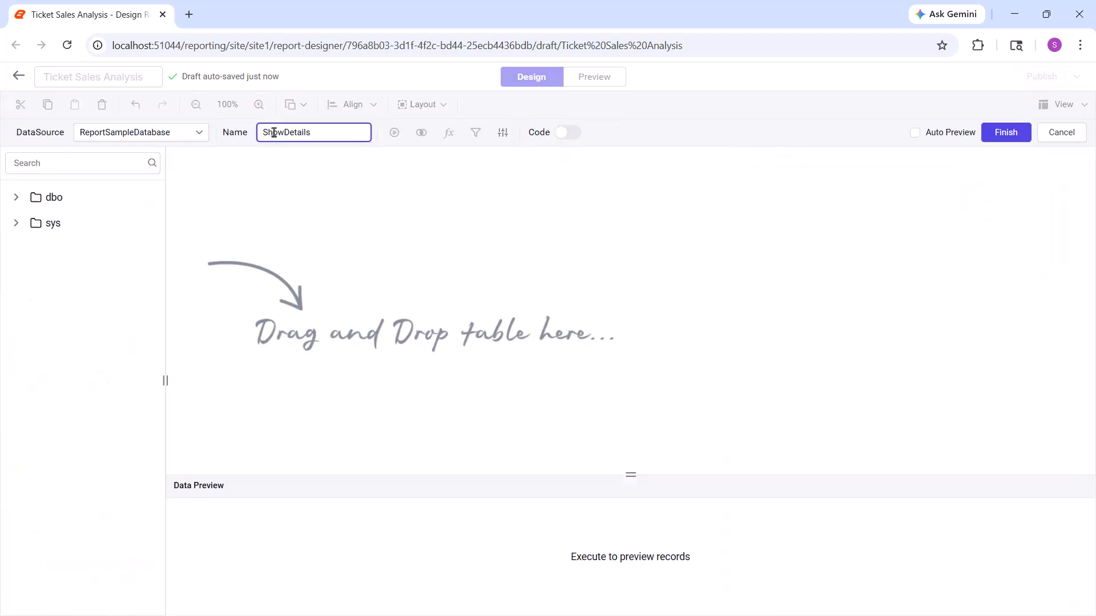
# Add the Theater table from the dbo schema to the ShowDetails query
pyautogui.click(16, 197)
pyautogui.click(32, 221)
pyautogui.scroll(-15, 86, 342)
pyautogui.moveTo(102, 386); pyautogui.dragTo(337, 209)
pyautogui.click(568, 133)
pyautogui.click(428, 244)
pyautogui.press('Return')
pyautogui.write('W')
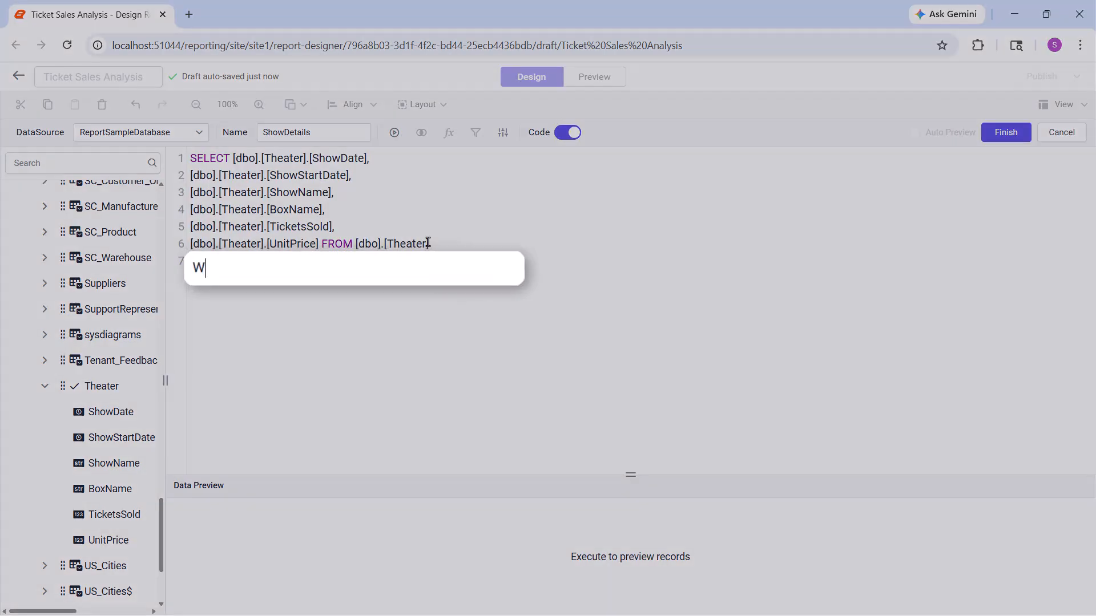
pyautogui.write('HERE [dbo].[Theater].[ShowName] = @ShowName')
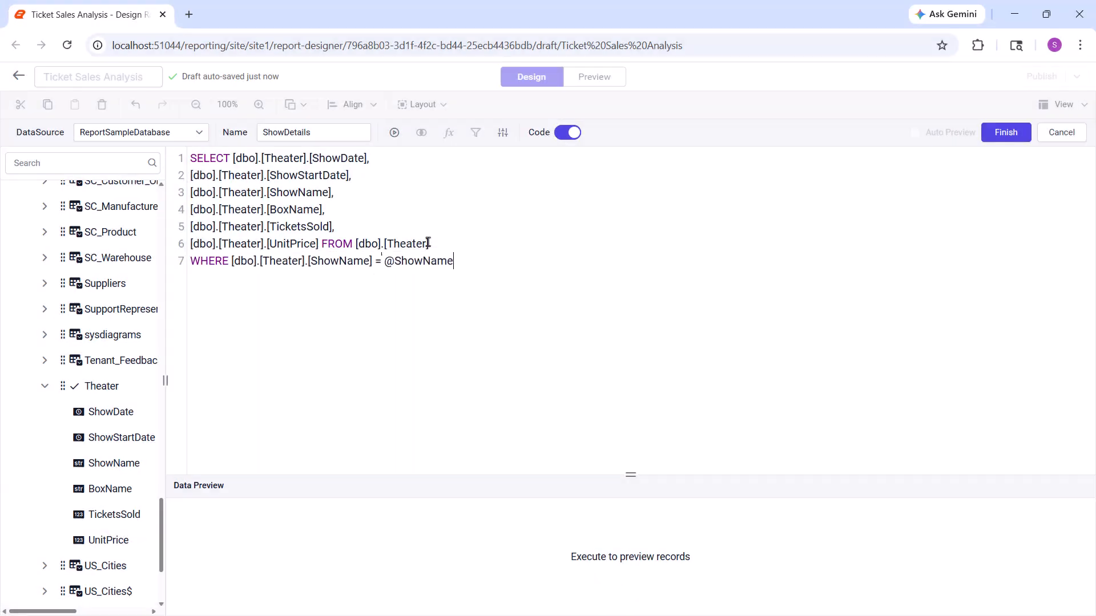
pyautogui.click(996, 136)
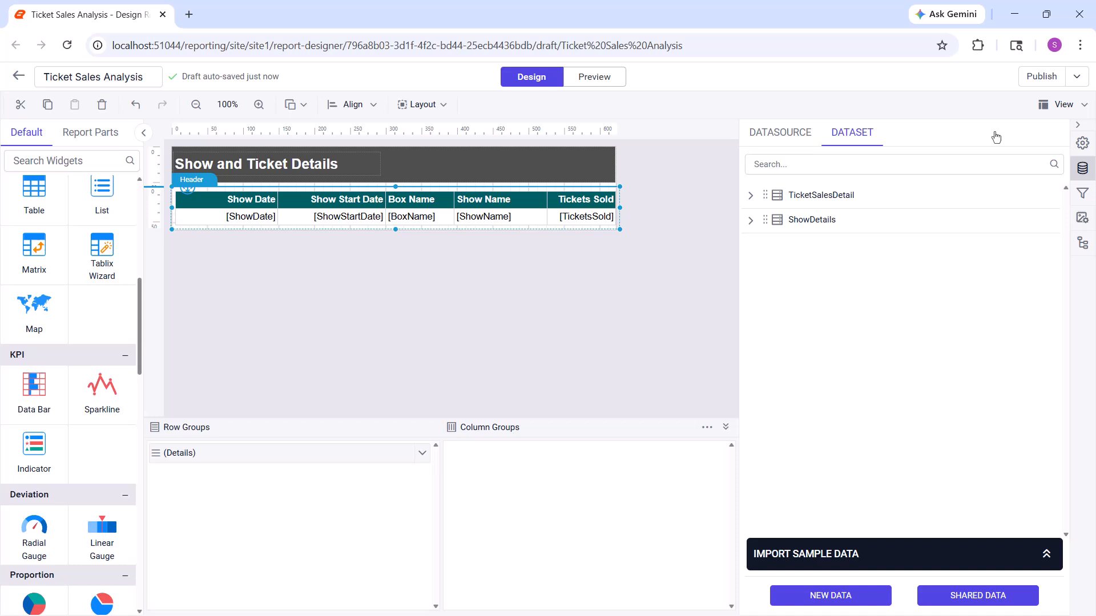
# Edit the BoxName parameter and set its available values to come from a query
pyautogui.click(1083, 193)
pyautogui.click(1048, 183)
pyautogui.click(997, 207)
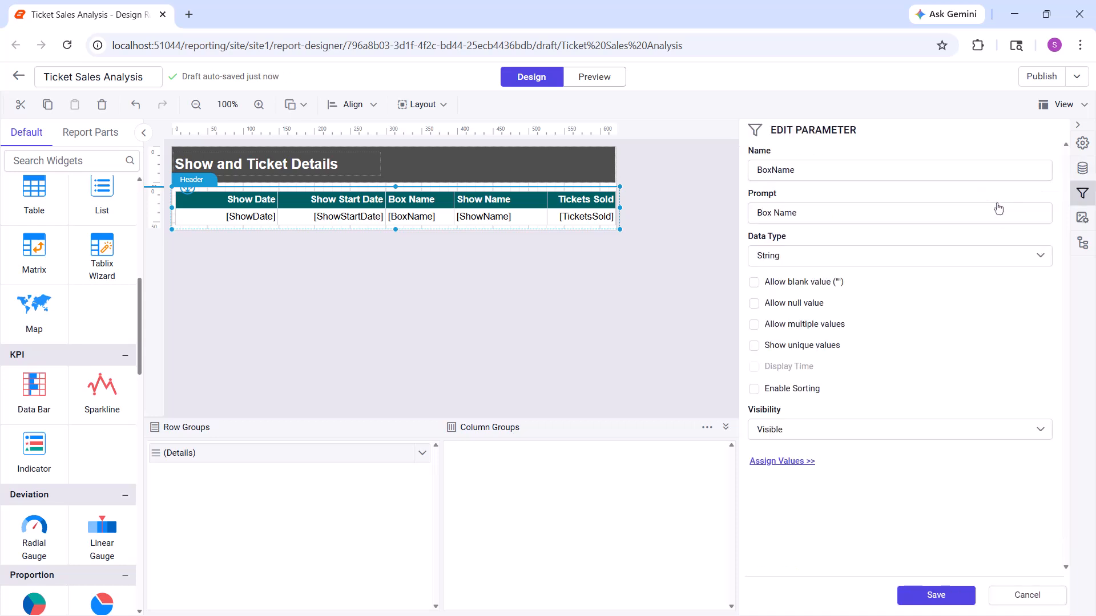
pyautogui.click(793, 464)
pyautogui.click(542, 256)
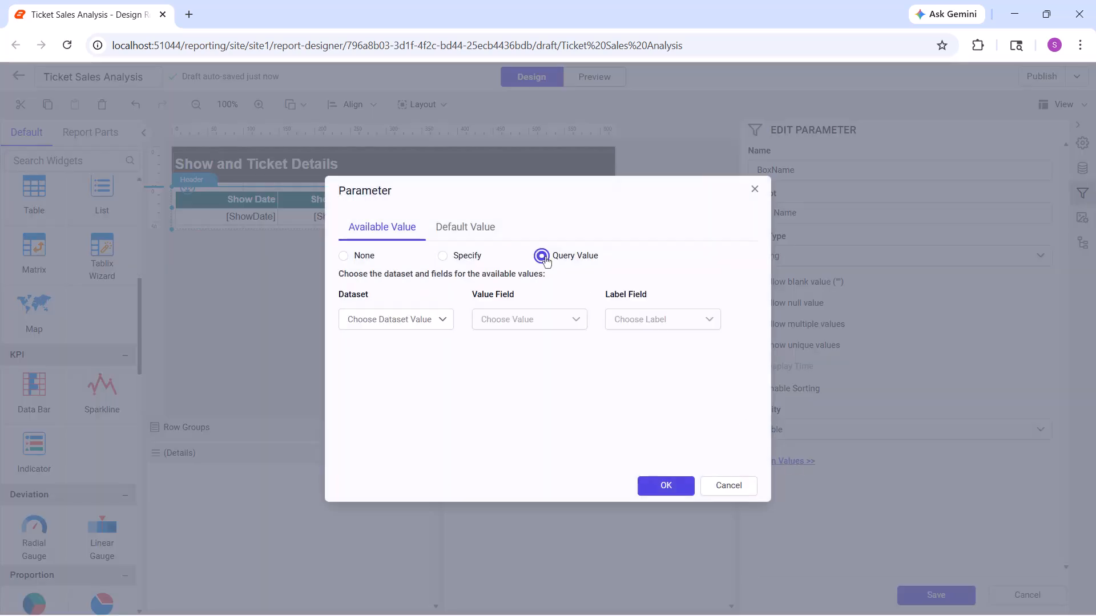
# Use the ShowDetails dataset with BoxName as both value and label field, and save the BoxName parameter
pyautogui.click(442, 320)
pyautogui.click(376, 379)
pyautogui.click(575, 320)
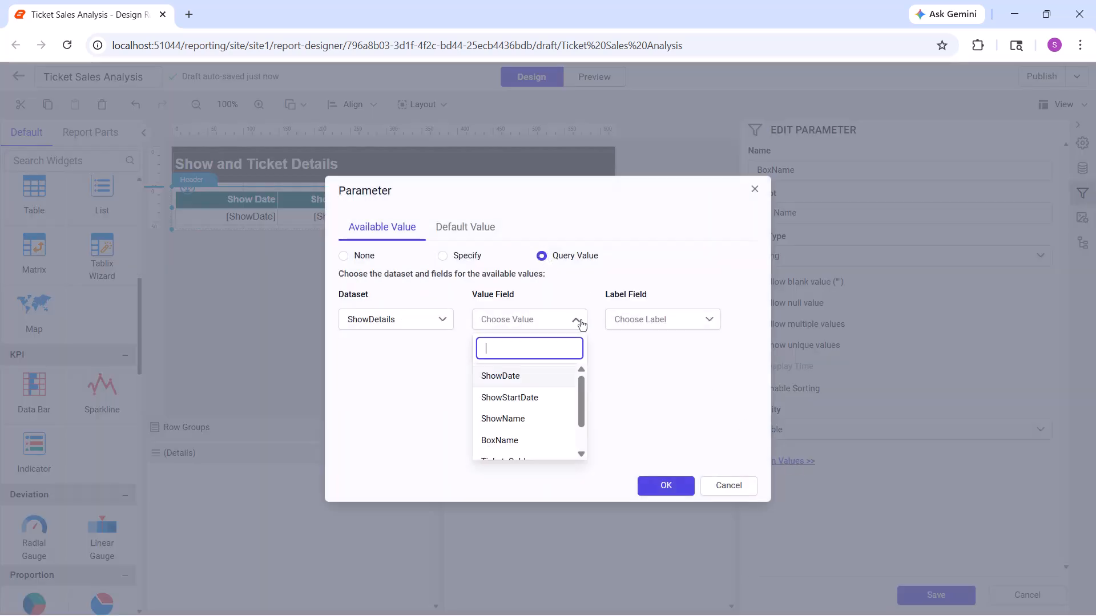
pyautogui.click(505, 442)
pyautogui.click(709, 320)
pyautogui.click(658, 437)
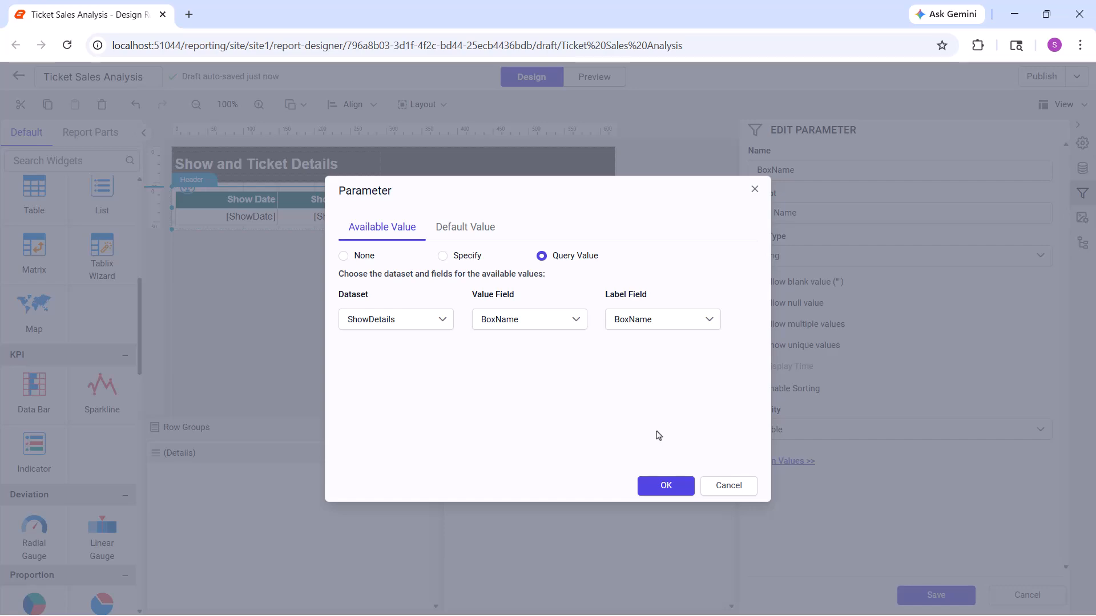
pyautogui.click(662, 485)
pyautogui.click(903, 596)
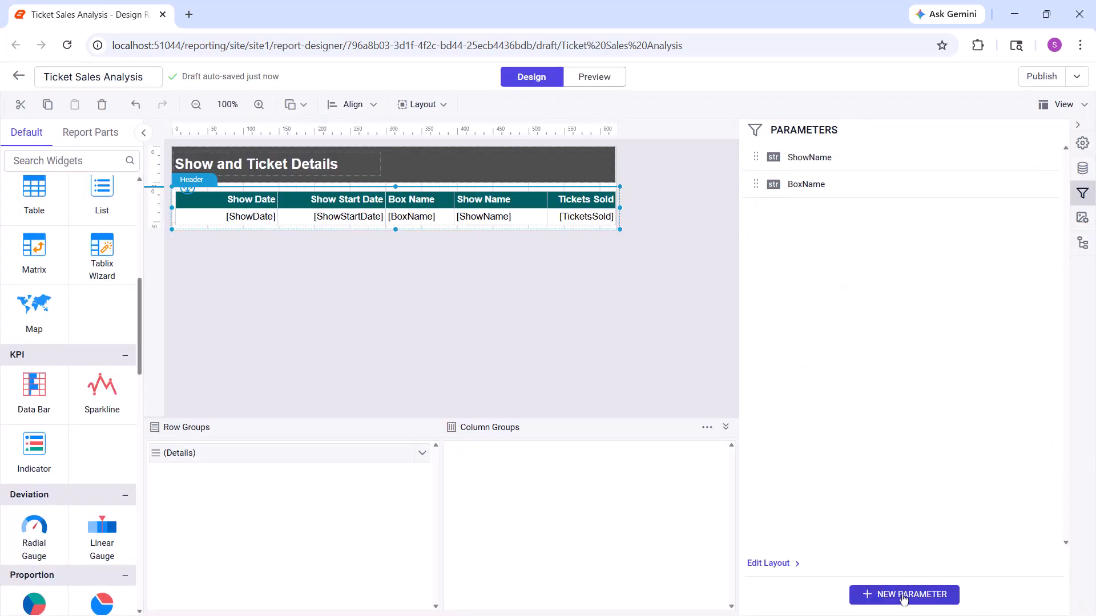
# Preview the report and change the Show Name parameter selection from The Lion King to Wicked only
pyautogui.click(589, 82)
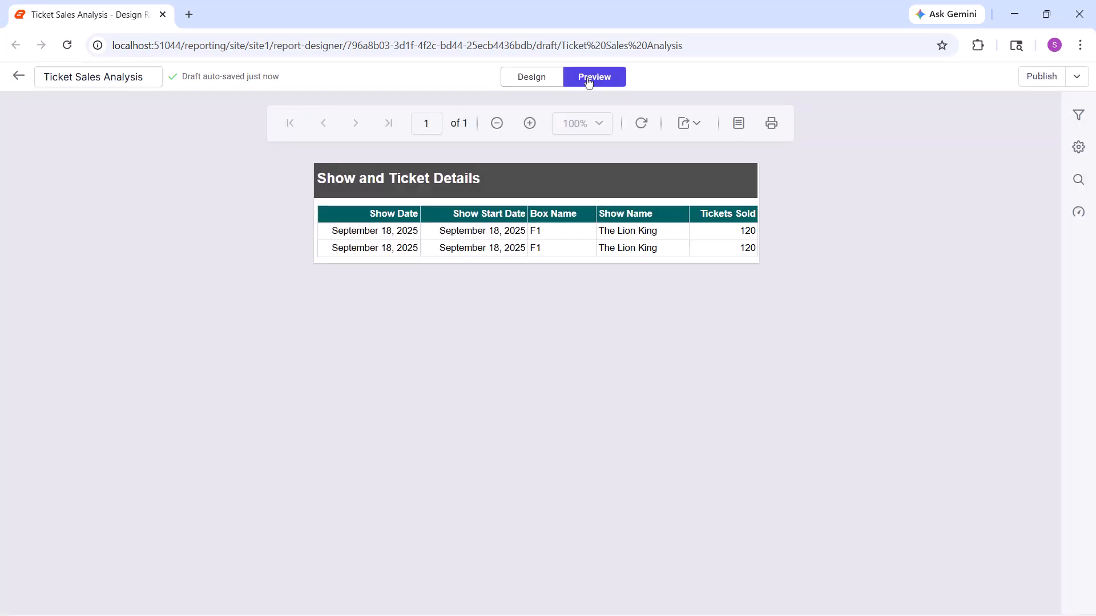
pyautogui.click(1078, 114)
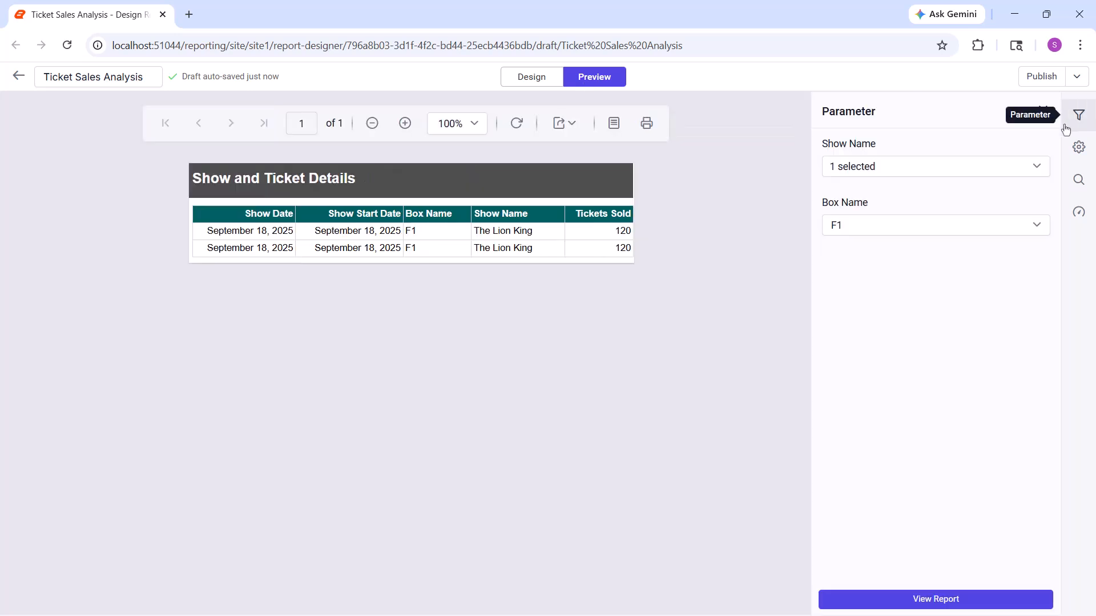
pyautogui.click(913, 166)
pyautogui.click(837, 217)
pyautogui.click(839, 262)
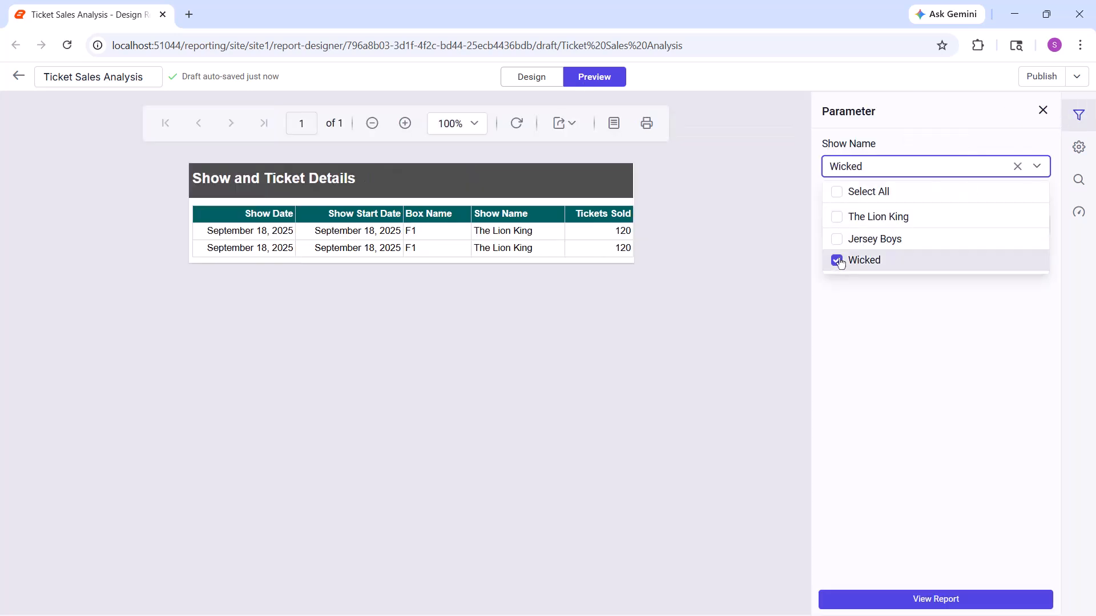
pyautogui.click(901, 301)
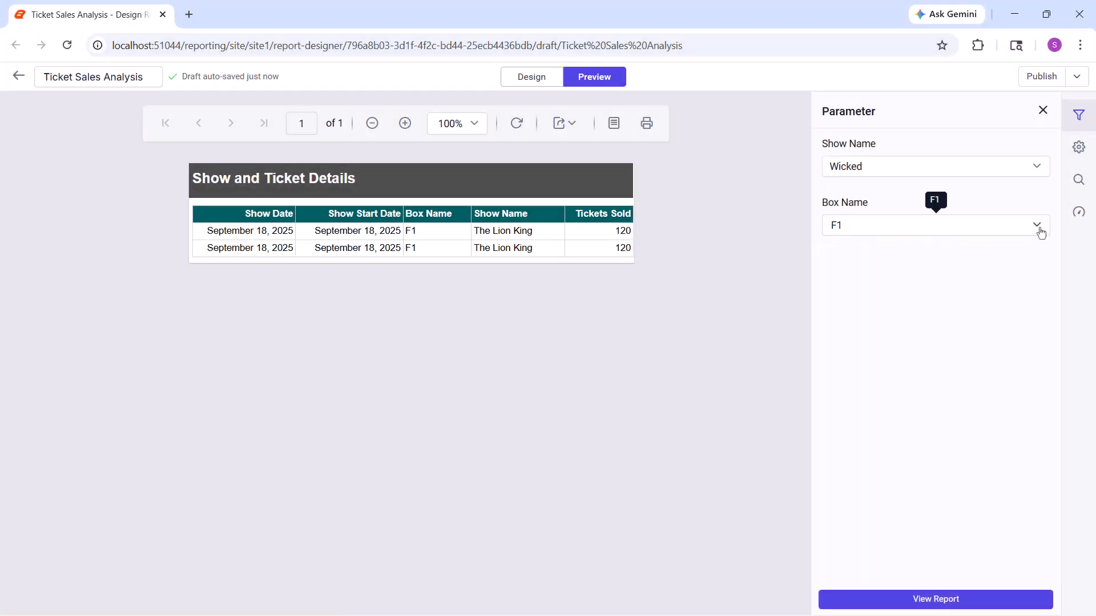
# Set the Box Name parameter to F2 and view the filtered report
pyautogui.click(1039, 227)
pyautogui.click(952, 293)
pyautogui.click(976, 600)
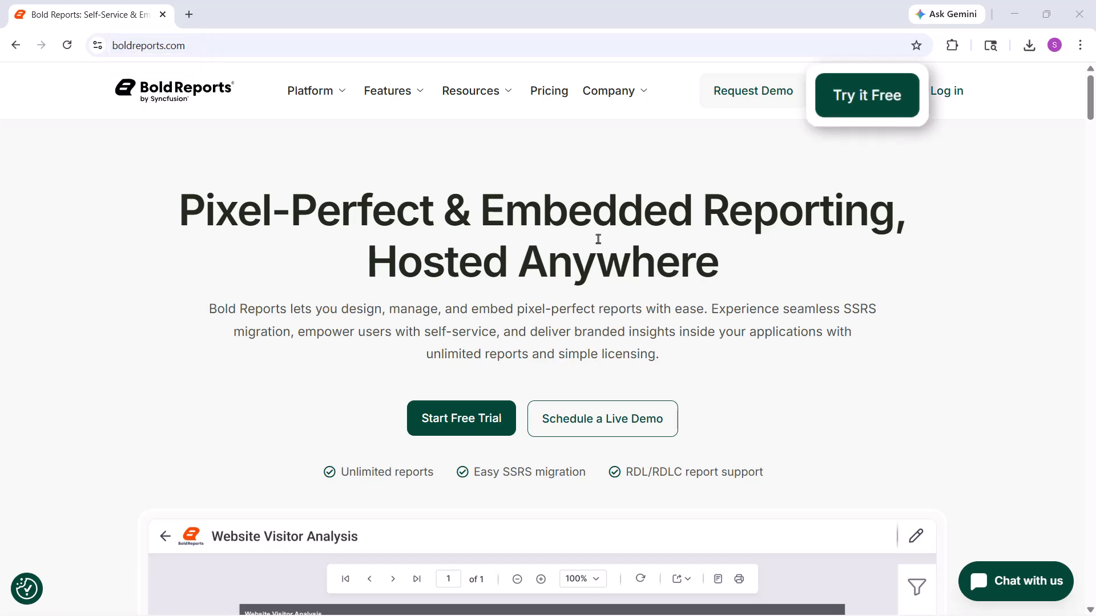
# On the Bold Reports website, view the free trial registration page and the demo request page
pyautogui.click(854, 94)
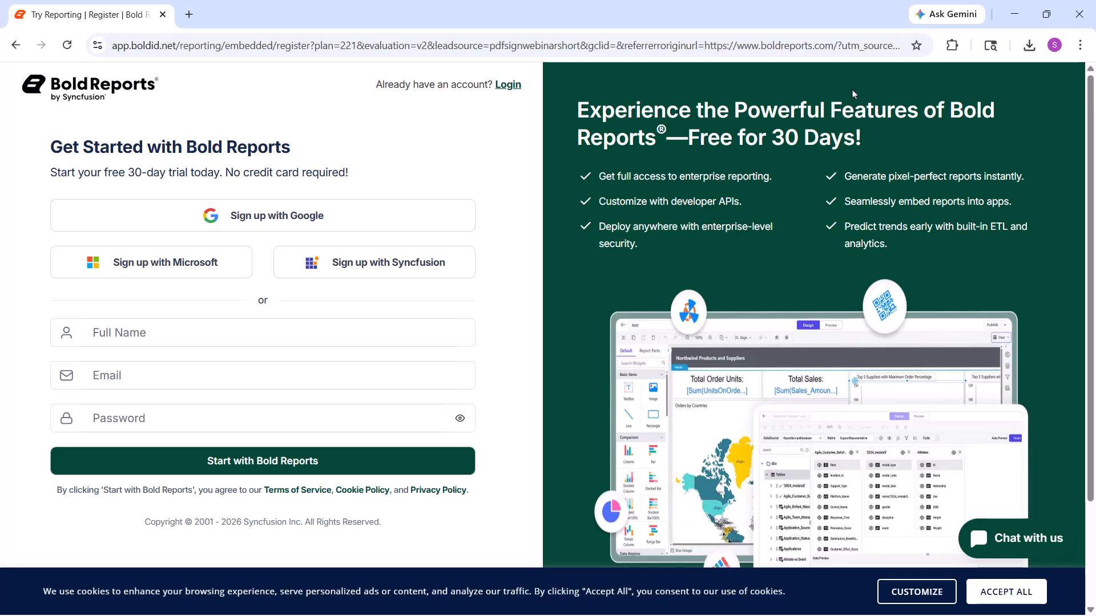
pyautogui.hotkey('alt', 'Left')
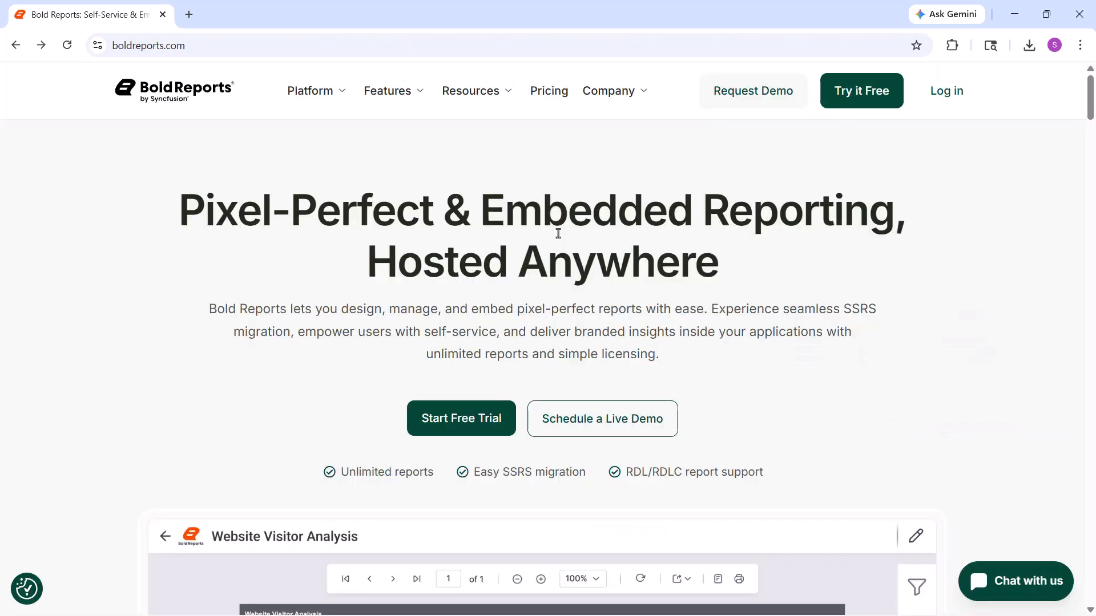
pyautogui.click(778, 85)
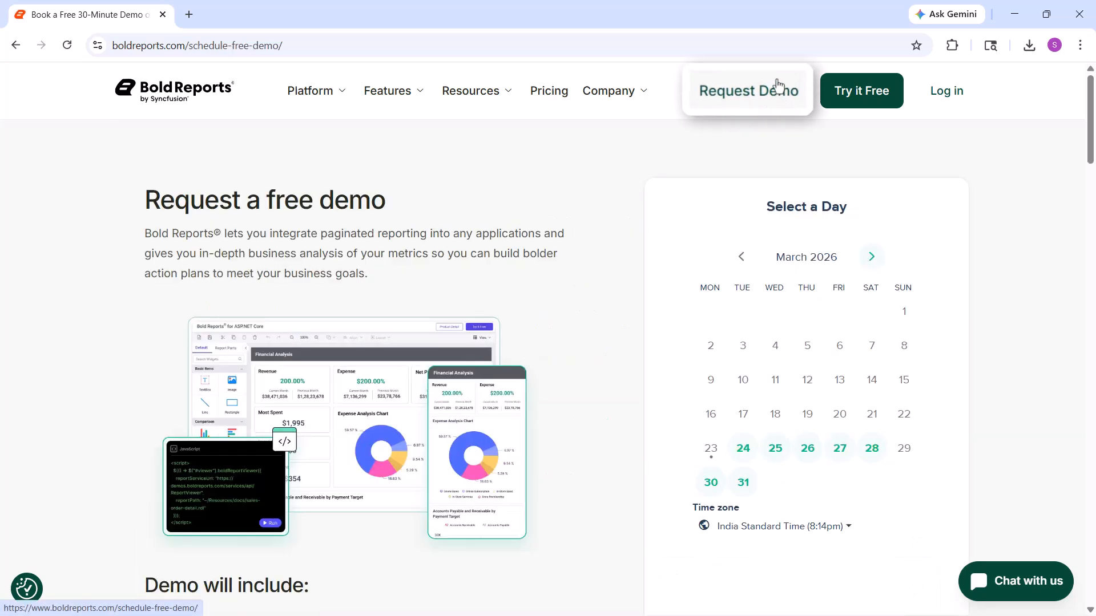